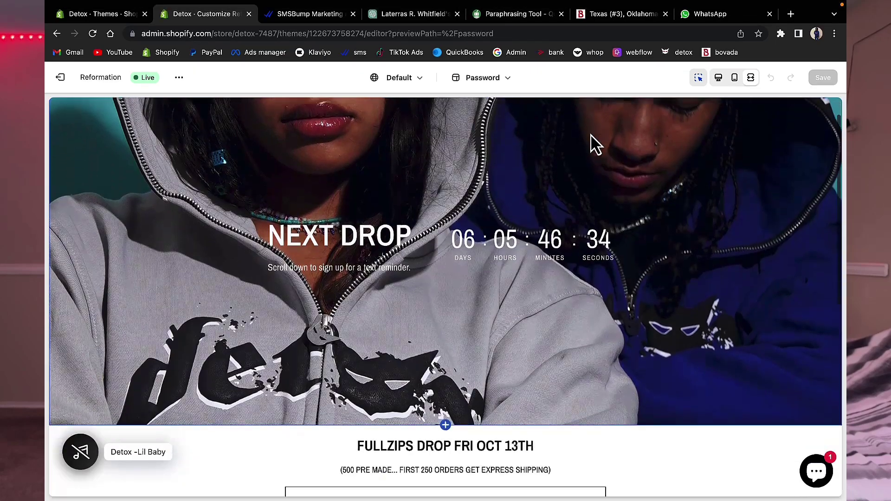
pyautogui.scroll(-5, 596, 195)
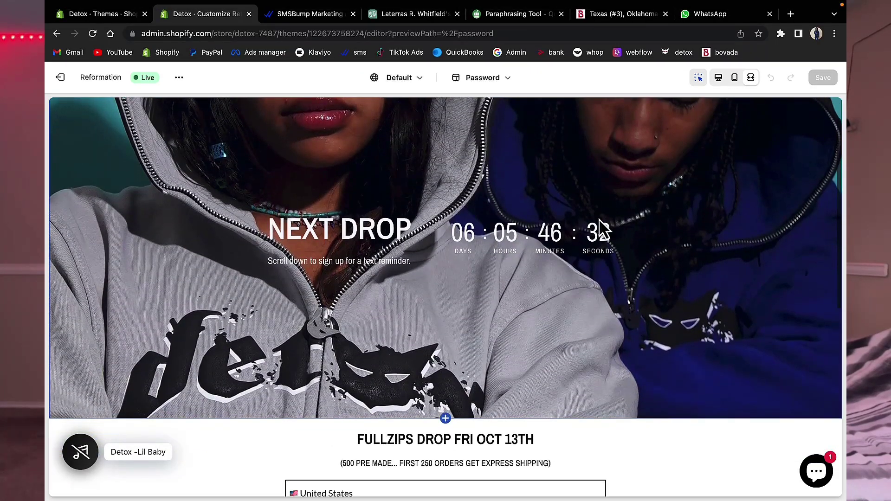
pyautogui.scroll(-5, 599, 222)
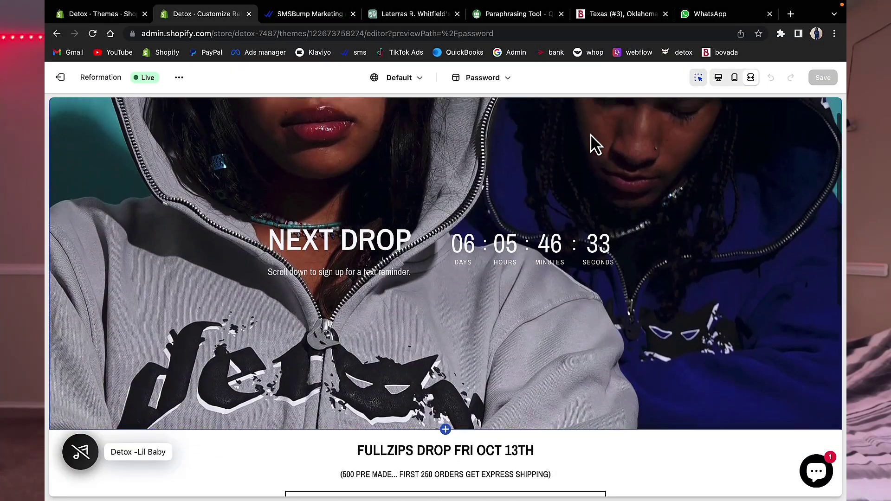
pyautogui.scroll(-3, 599, 218)
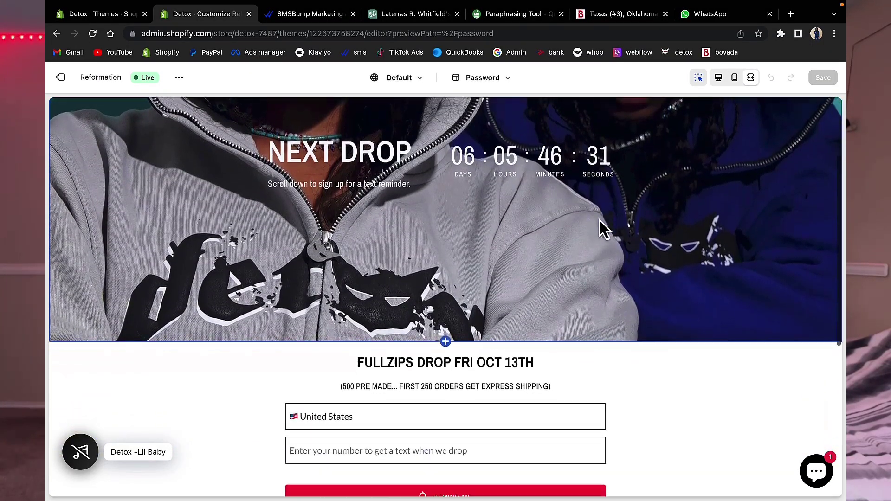
pyautogui.scroll(-7, 598, 219)
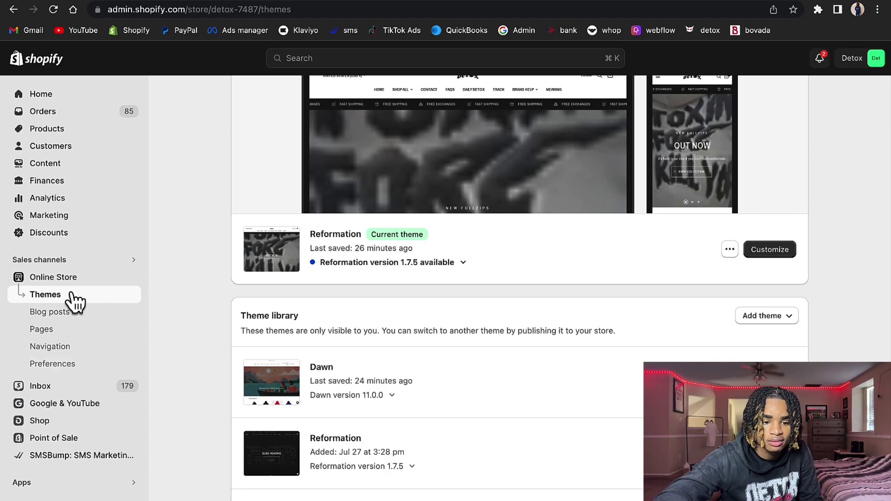
# - Open the Dawn theme from the theme library for customization and switch the editor to the Password page
pyautogui.scroll(-1, 346, 336)
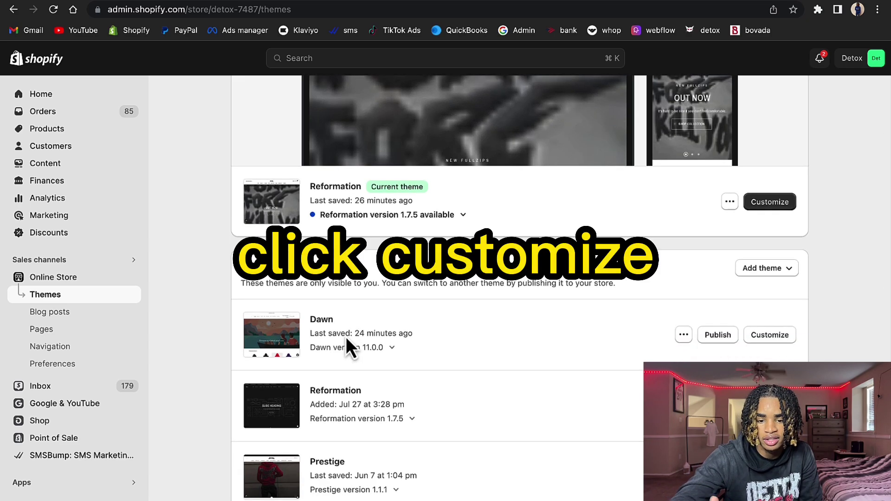
pyautogui.click(769, 334)
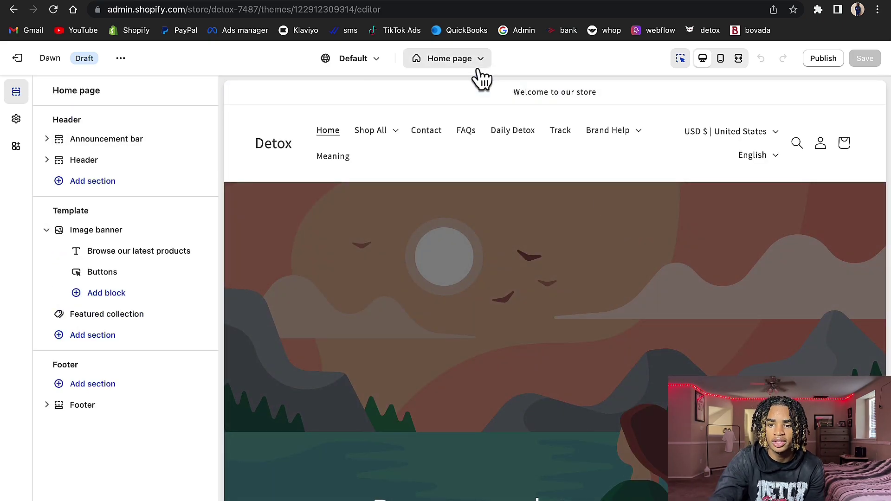
pyautogui.click(481, 76)
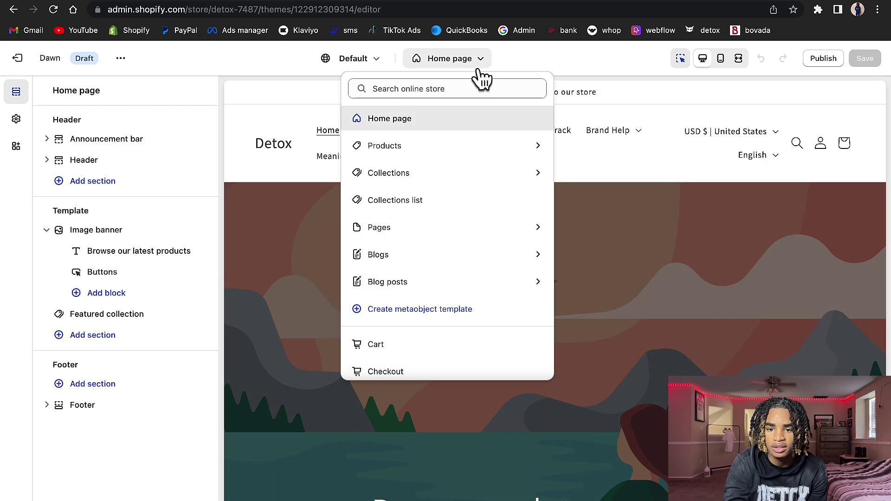
pyautogui.click(432, 89)
pyautogui.write('pas')
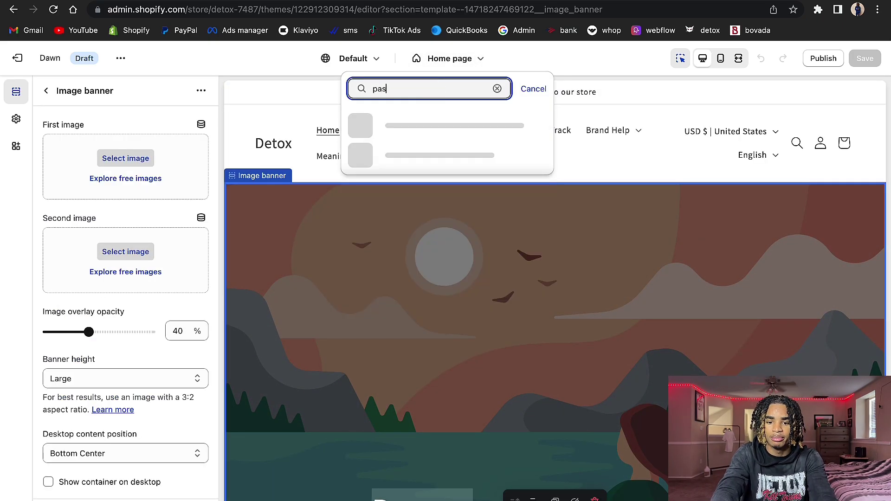
pyautogui.write('swo')
pyautogui.press('Return')
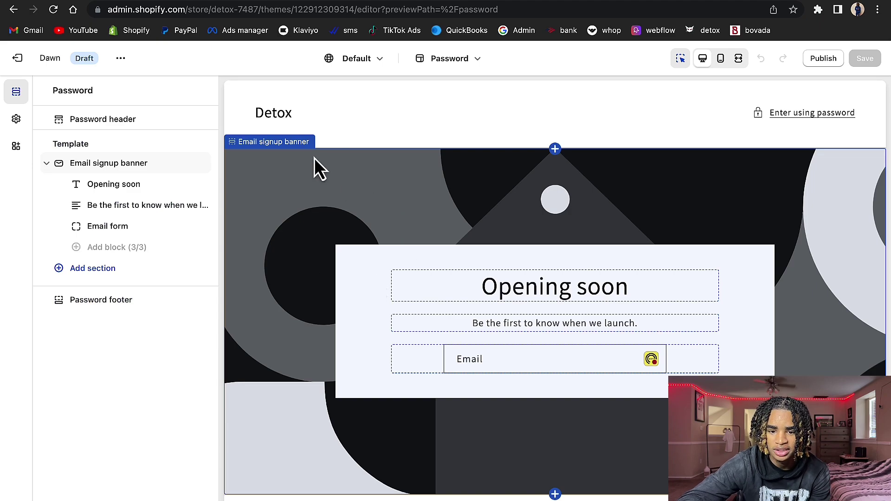
# - Set the detox_brand_logo_2 image from the store library as the logo in the password header
pyautogui.click(314, 132)
pyautogui.click(116, 330)
pyautogui.click(118, 309)
pyautogui.scroll(-1, 121, 344)
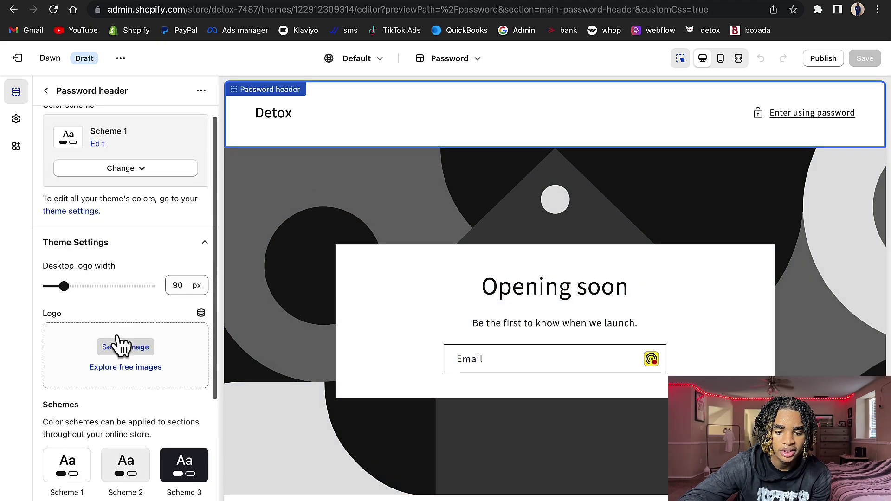
pyautogui.click(123, 335)
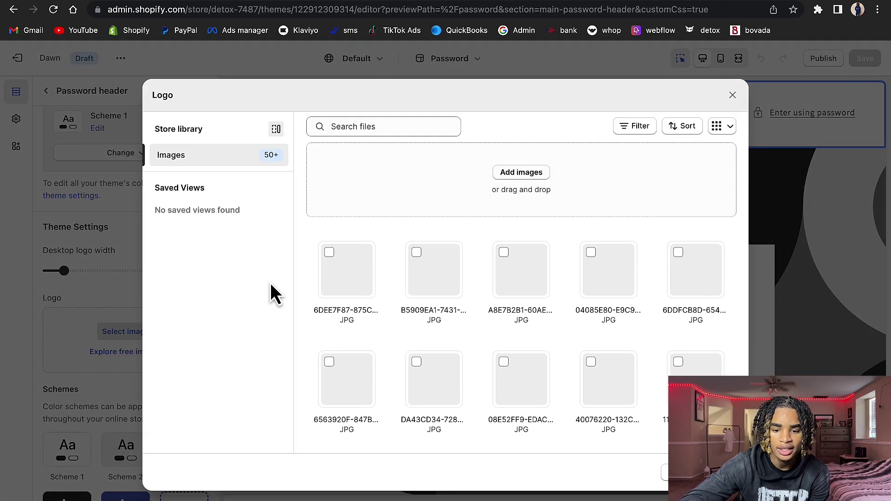
pyautogui.scroll(-5, 443, 280)
pyautogui.scroll(-10, 443, 280)
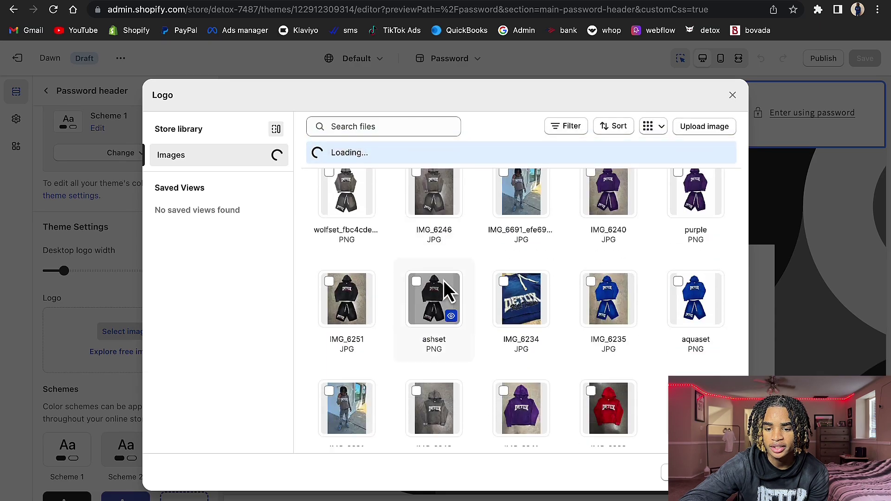
pyautogui.click(348, 366)
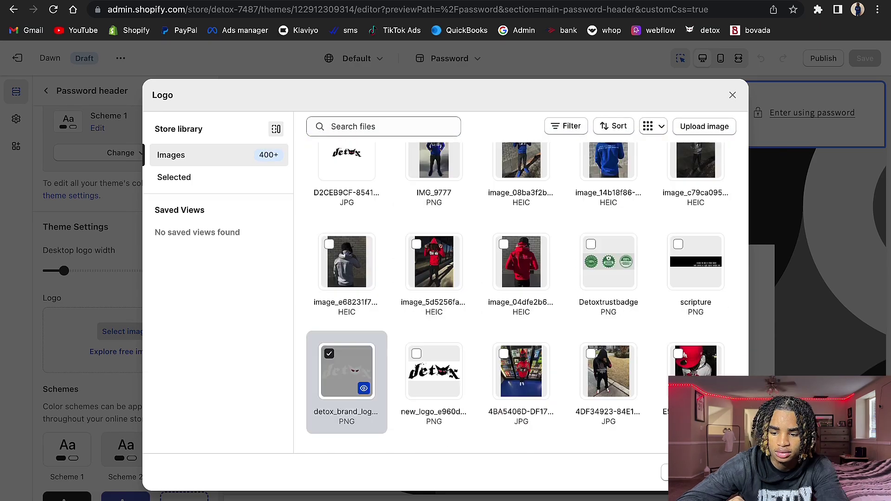
pyautogui.click(682, 472)
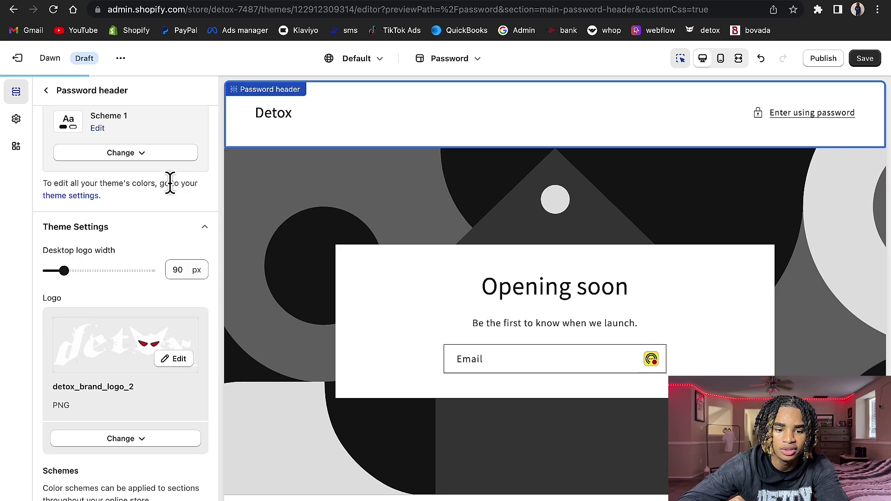
# - Try Scheme 3 on the password header and settle on Scheme 4 as its color scheme
pyautogui.click(120, 155)
pyautogui.click(131, 252)
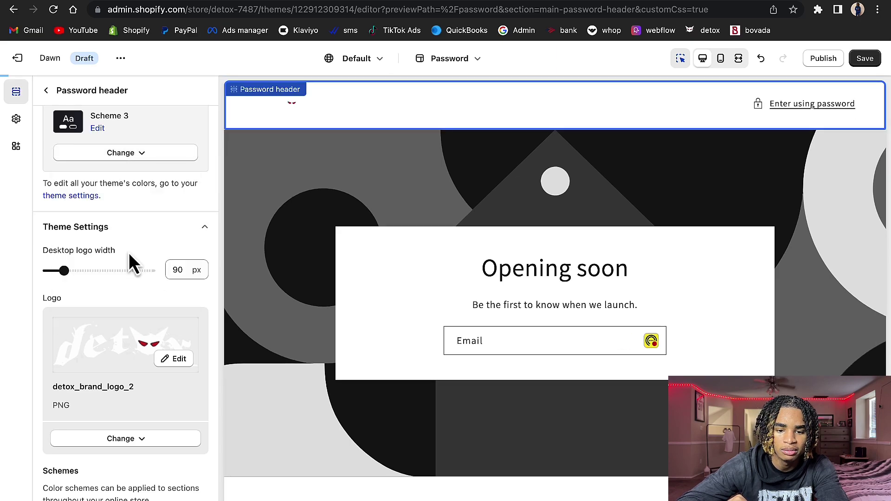
pyautogui.click(176, 156)
pyautogui.click(139, 279)
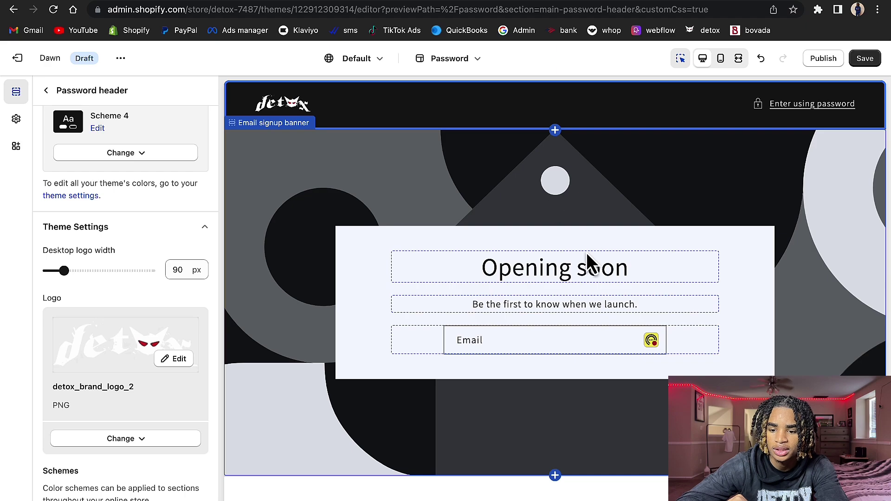
# - Set the library image 6DEE7F87-875C-4D7E-BC7E-F568E349F3F3 as the background image of the email signup banner
pyautogui.click(630, 204)
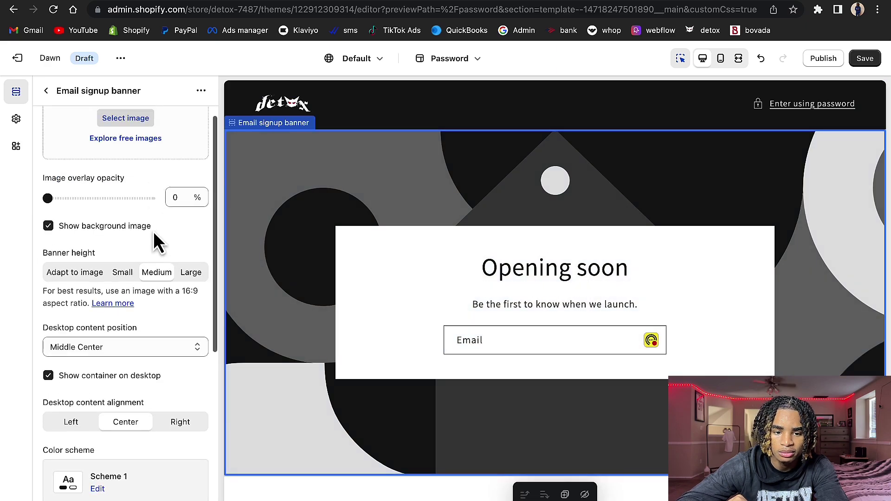
pyautogui.scroll(2, 154, 239)
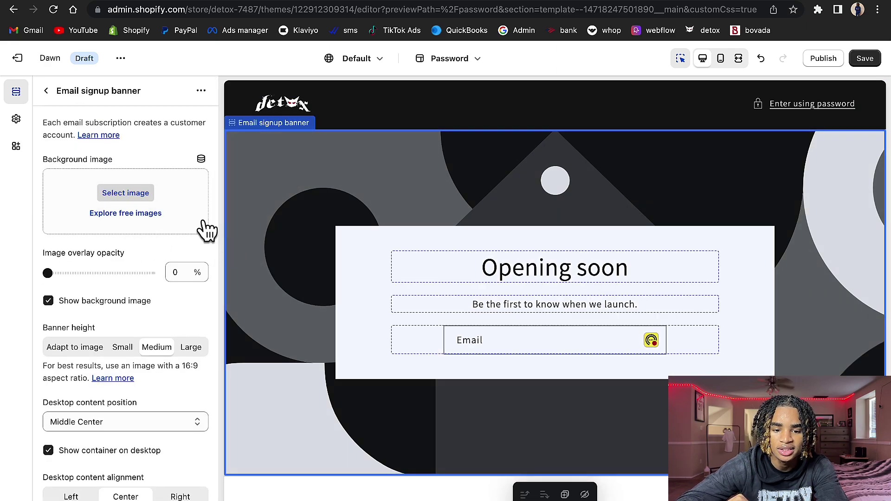
pyautogui.click(133, 193)
pyautogui.click(348, 283)
pyautogui.click(715, 484)
# - Save a focal point just below the grey-hooded model's face in the background image and set the image overlay opacity to 30%
pyautogui.click(175, 257)
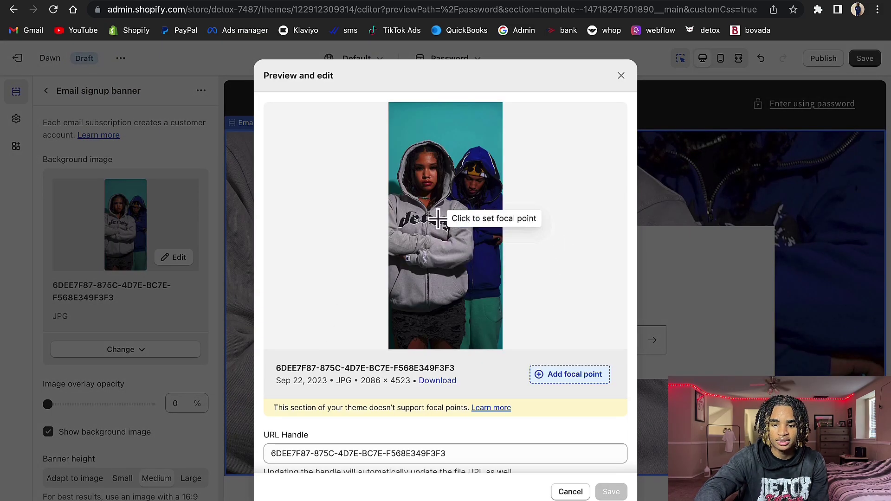
pyautogui.click(432, 214)
pyautogui.moveTo(431, 213); pyautogui.dragTo(430, 196)
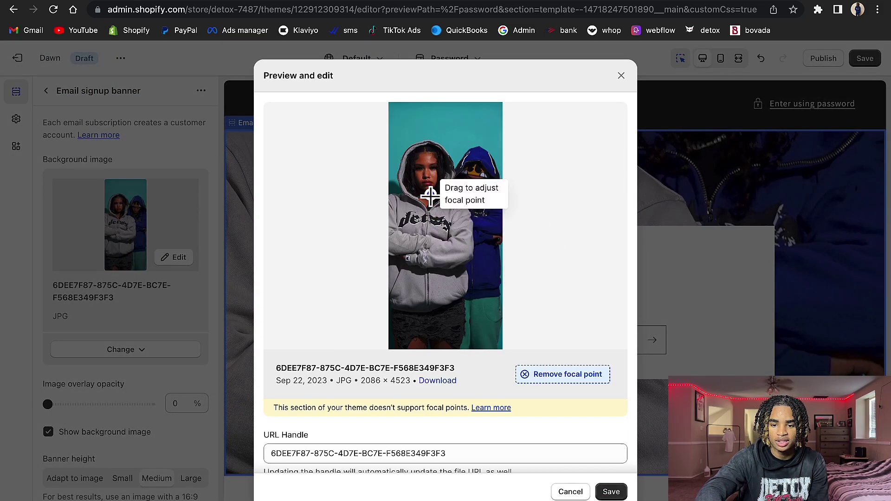
pyautogui.click(608, 493)
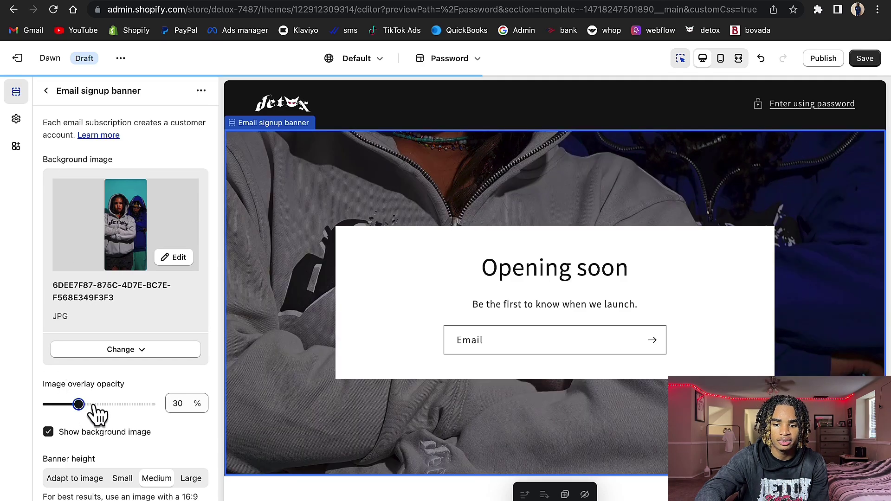
# - Set the email signup banner's height to Large and its desktop content position to Bottom Center
pyautogui.scroll(-5, 157, 394)
pyautogui.click(191, 409)
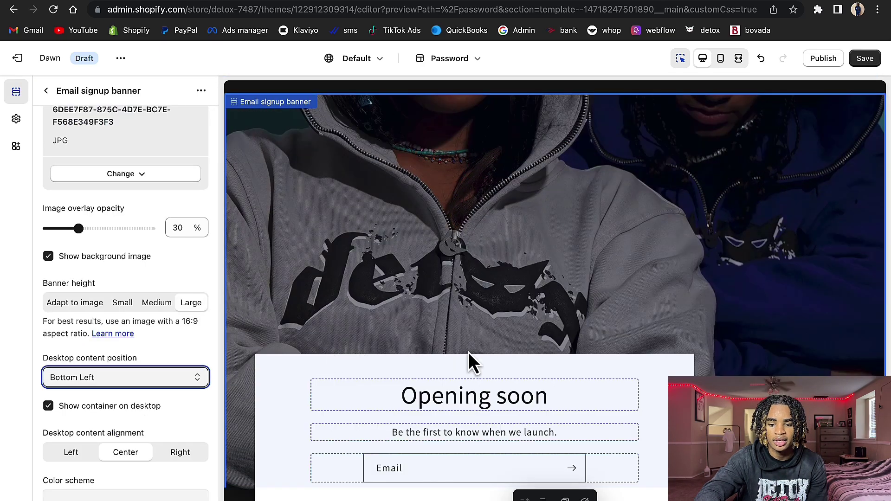
pyautogui.click(129, 373)
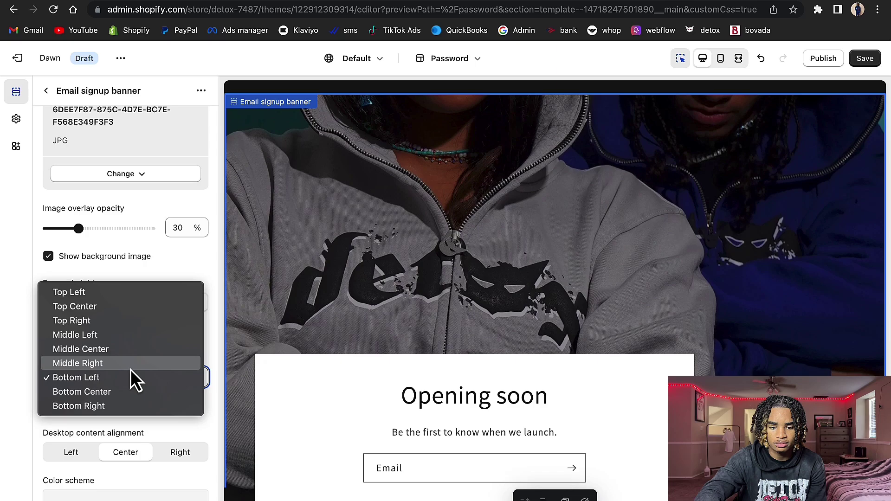
pyautogui.click(121, 394)
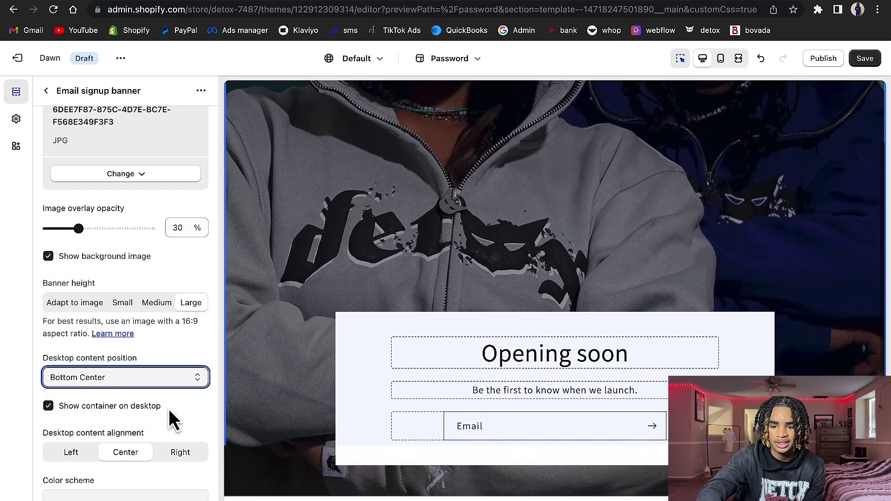
# - Replace the banner's "Opening soon" heading with "DROPPING FRIDAY OCT 13TH"
pyautogui.click(461, 359)
pyautogui.click(142, 152)
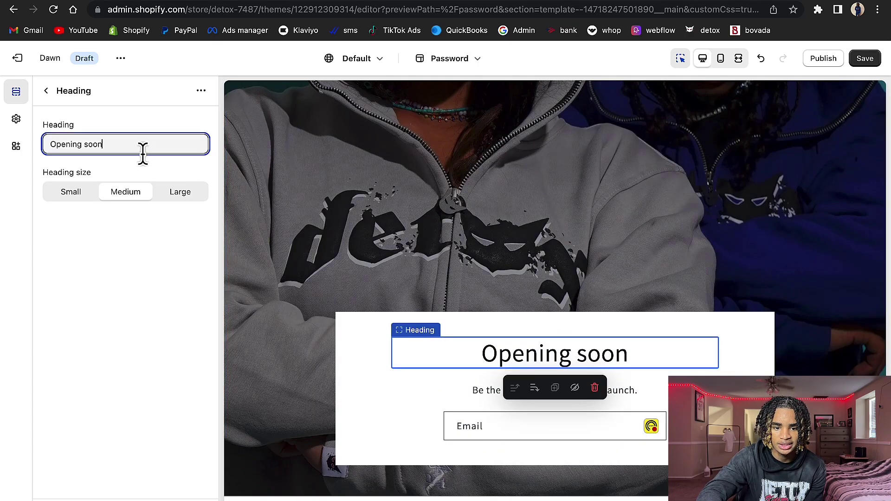
pyautogui.write('DROPPING FRIDAY OCT 13TH')
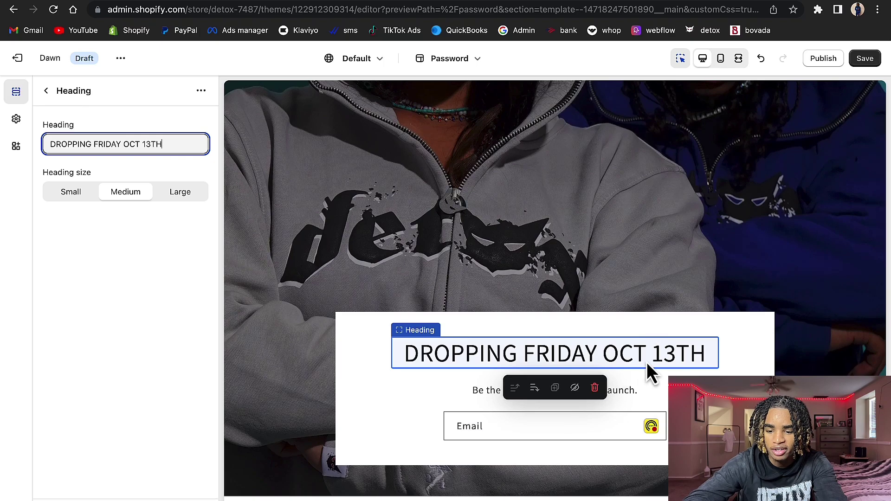
# - Review the settings of the banner's paragraph block and of the password footer, including the footer's Shopify credit line
pyautogui.click(534, 391)
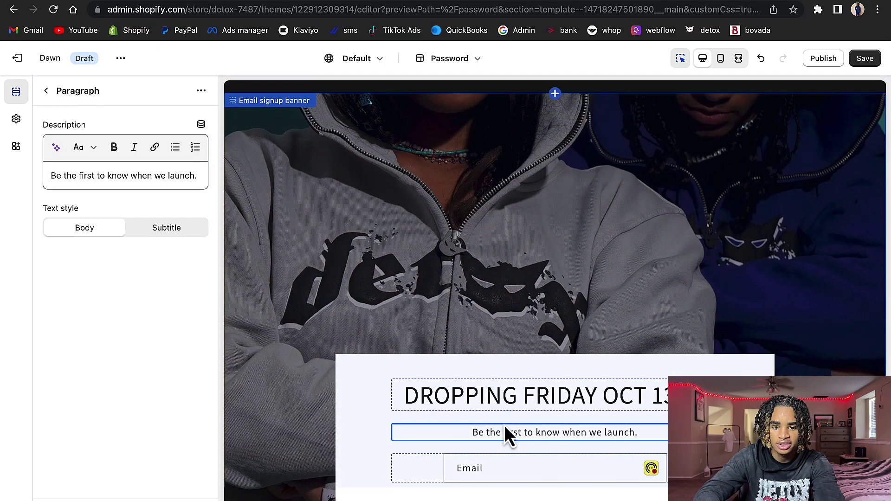
pyautogui.click(46, 91)
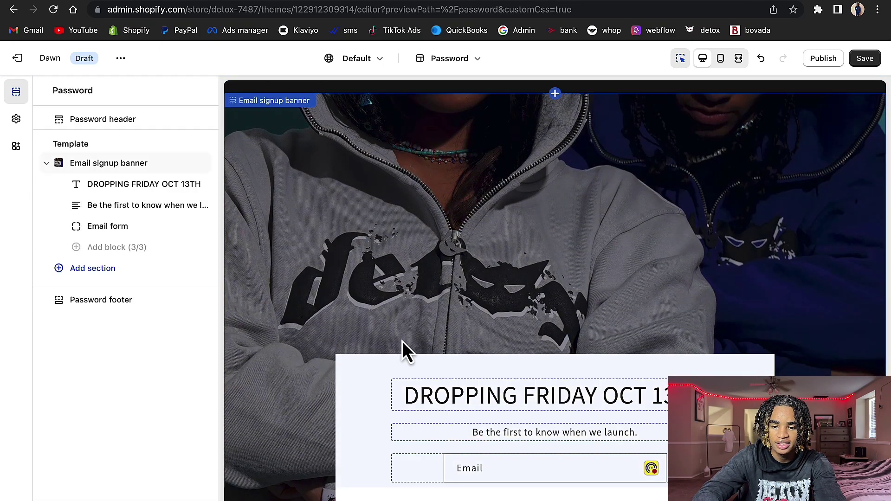
pyautogui.scroll(-2, 402, 340)
pyautogui.click(565, 470)
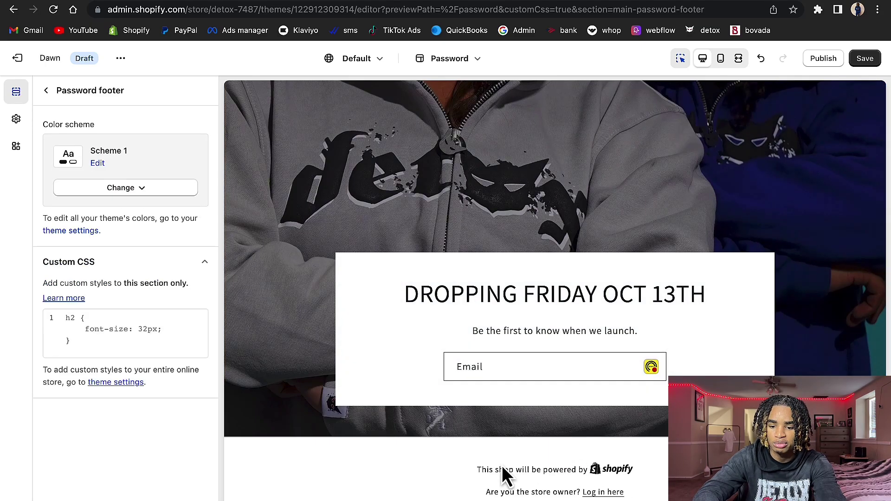
pyautogui.moveTo(502, 466); pyautogui.dragTo(641, 468)
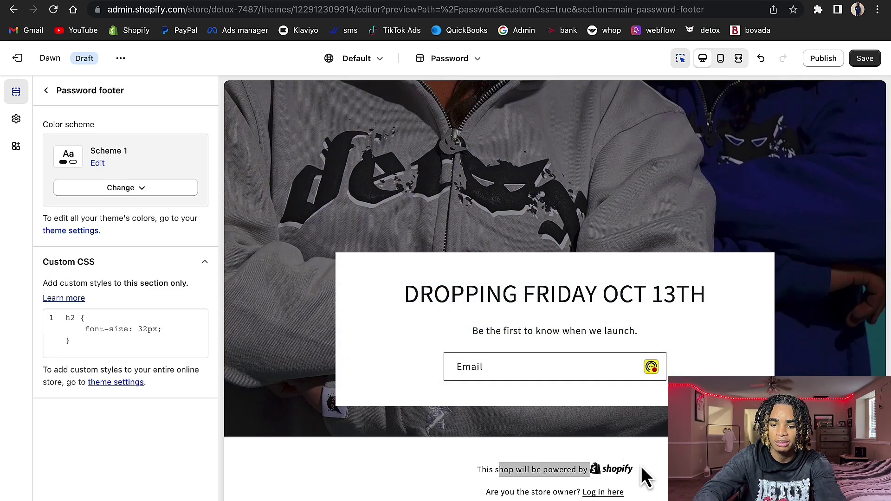
pyautogui.click(641, 465)
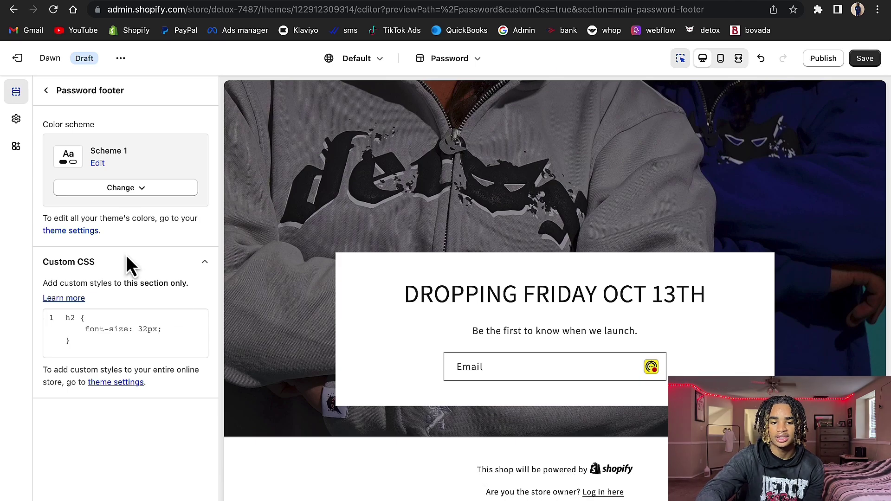
pyautogui.click(46, 91)
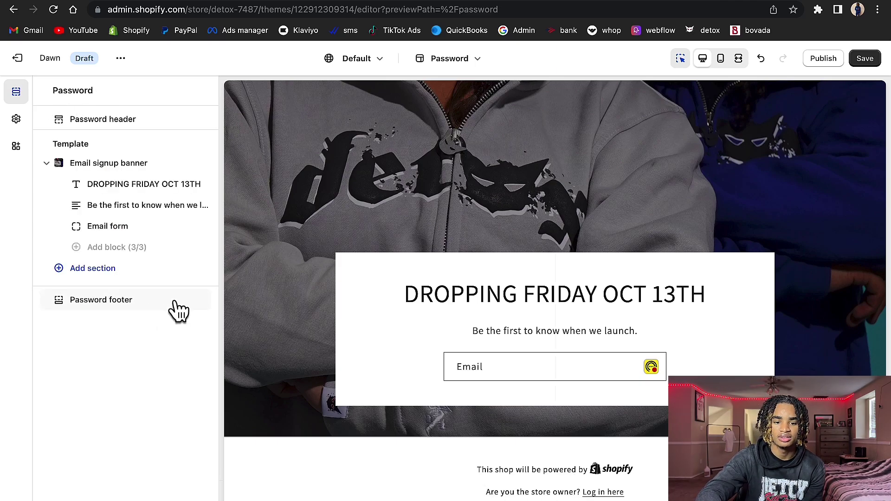
# - Change the email signup banner's color scheme to Scheme 4
pyautogui.click(304, 434)
pyautogui.scroll(-5, 155, 329)
pyautogui.click(155, 333)
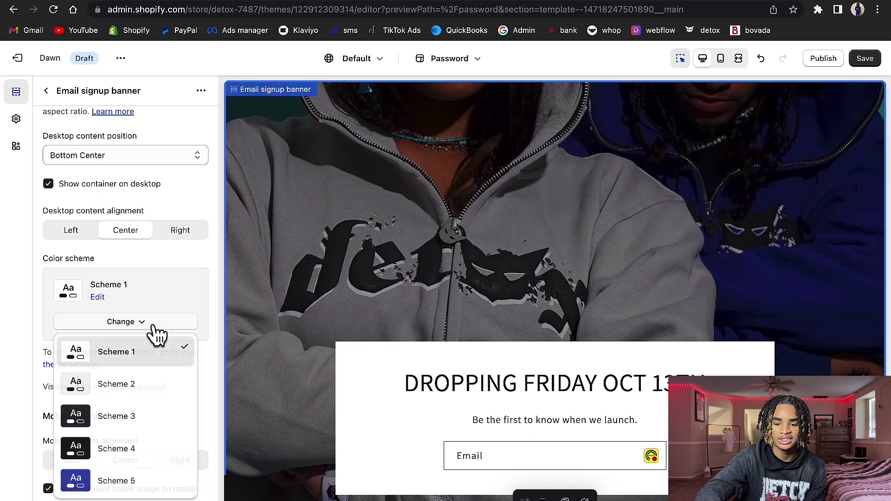
pyautogui.click(165, 448)
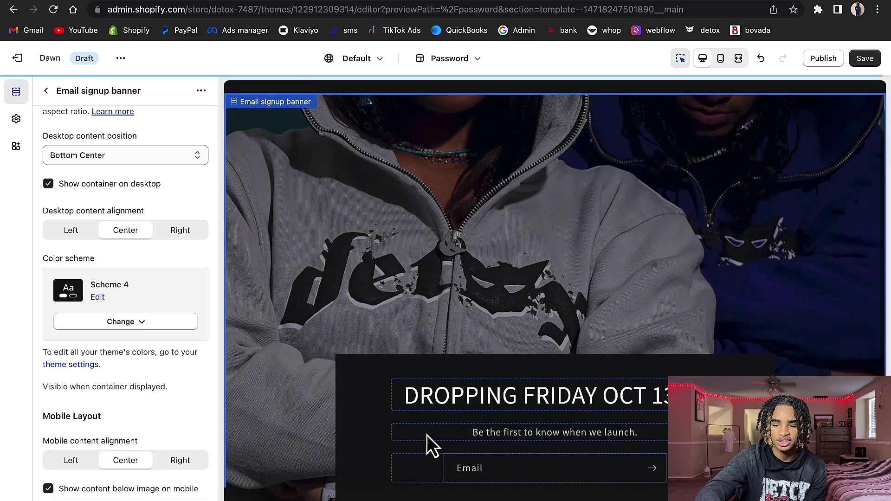
pyautogui.scroll(2, 462, 491)
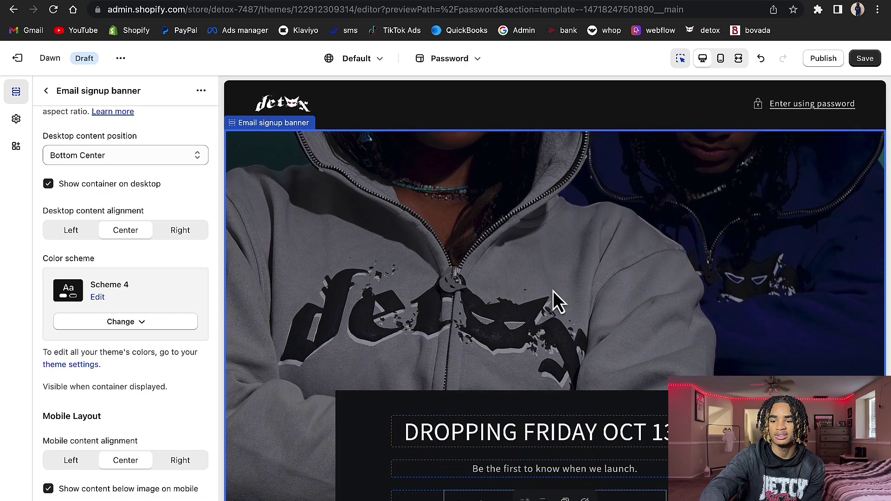
# - Set the password footer's color scheme to Scheme 4 and return to the page's section list
pyautogui.scroll(-3, 558, 426)
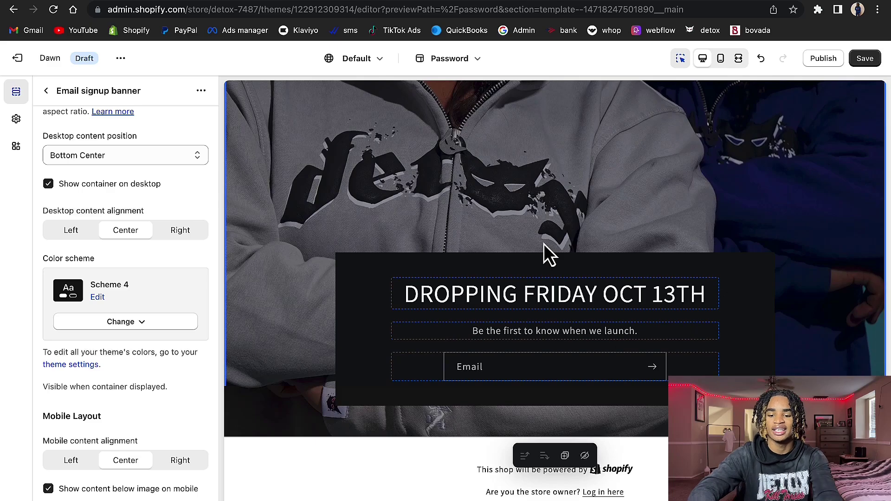
pyautogui.click(555, 469)
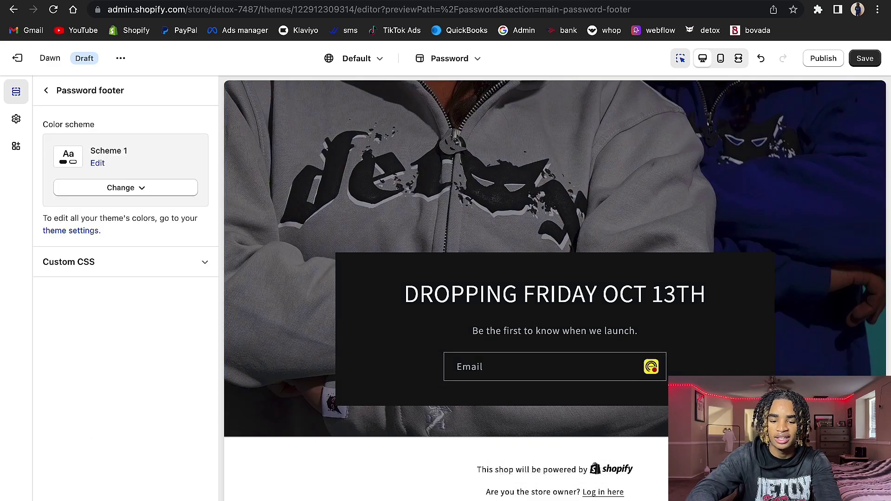
pyautogui.click(167, 188)
pyautogui.click(129, 290)
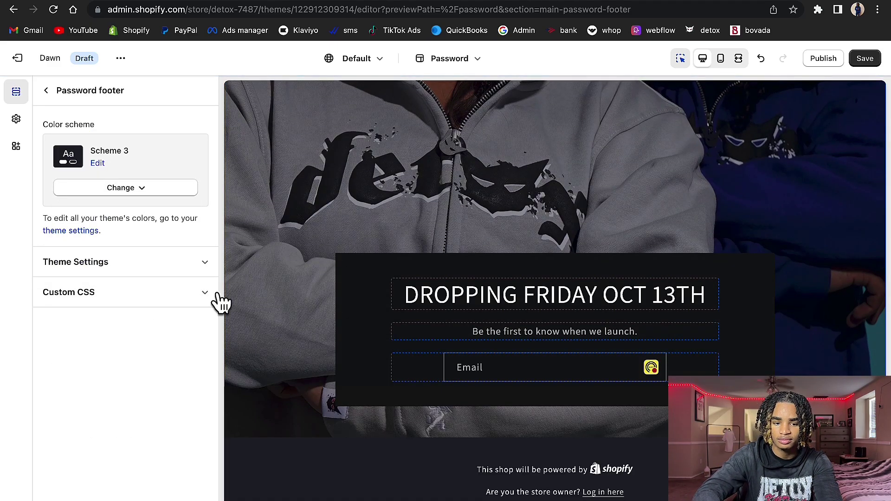
pyautogui.click(167, 192)
pyautogui.click(135, 320)
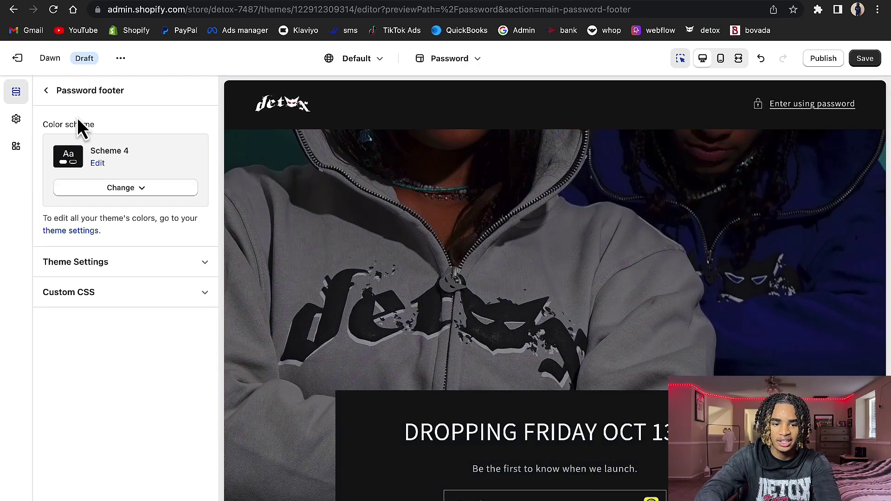
pyautogui.click(45, 91)
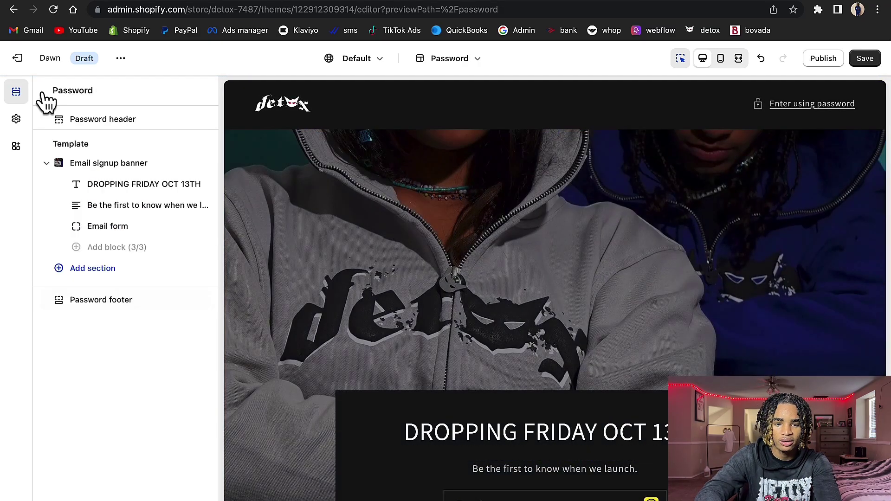
# - Review the password page preview from the header down to the footer
pyautogui.click(103, 277)
pyautogui.click(489, 261)
pyautogui.scroll(-3, 489, 262)
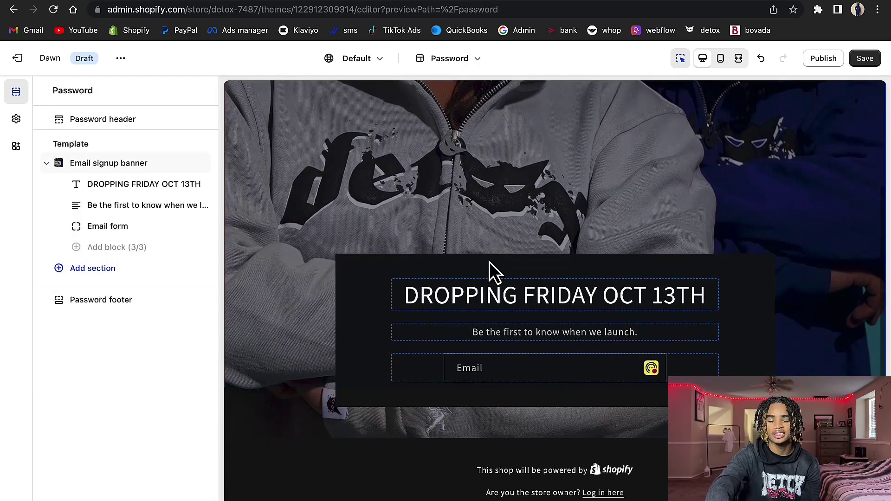
pyautogui.scroll(3, 541, 208)
pyautogui.scroll(-3, 510, 288)
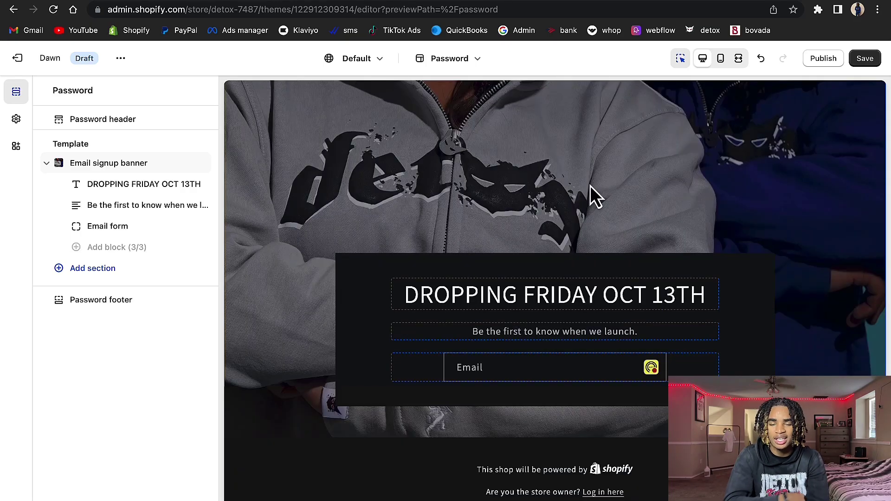
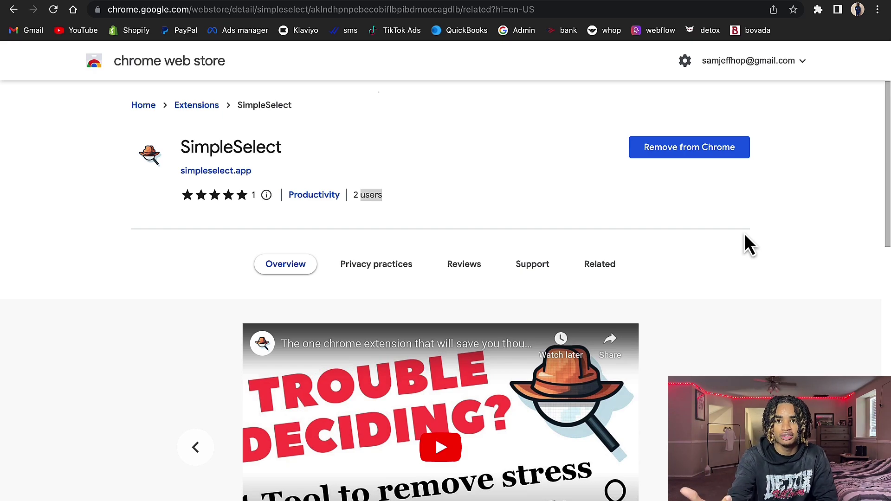
# - Leave the SimpleSelect page in the Chrome Web Store and open the SimpleSelect extension from a blank new tab
pyautogui.moveTo(663, 6)
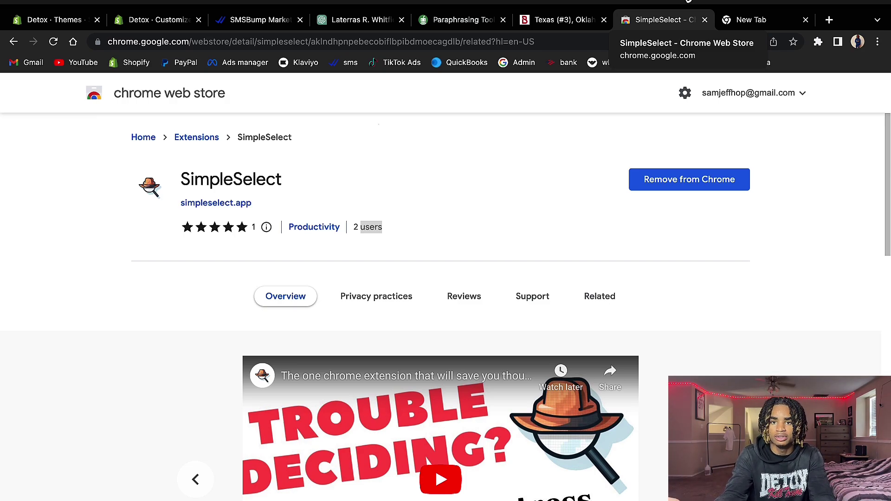
pyautogui.click(694, 10)
pyautogui.press('super+w')
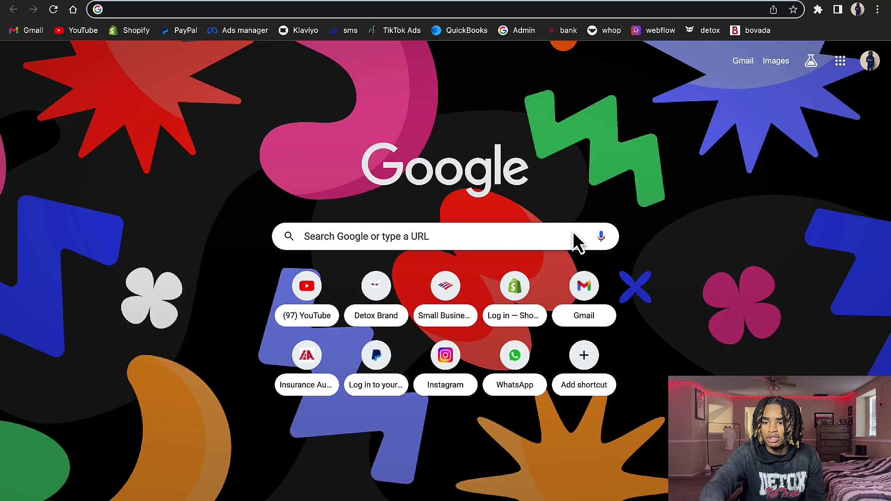
pyautogui.click(817, 13)
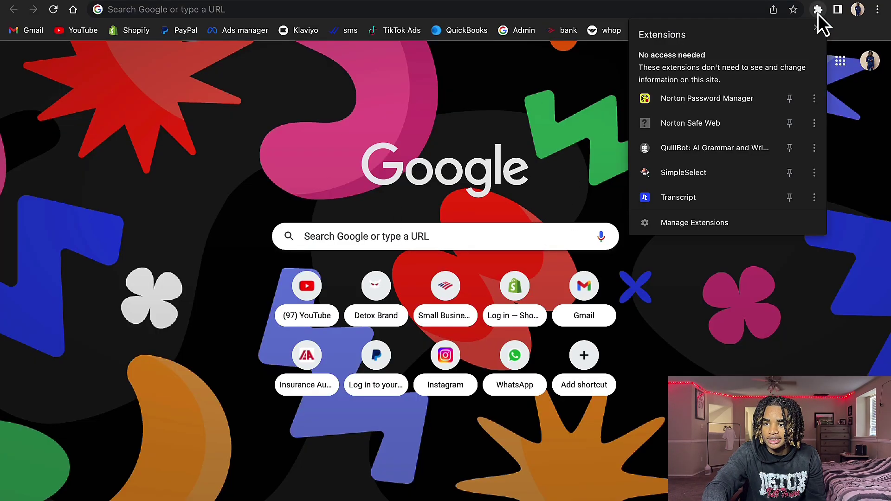
pyautogui.click(706, 172)
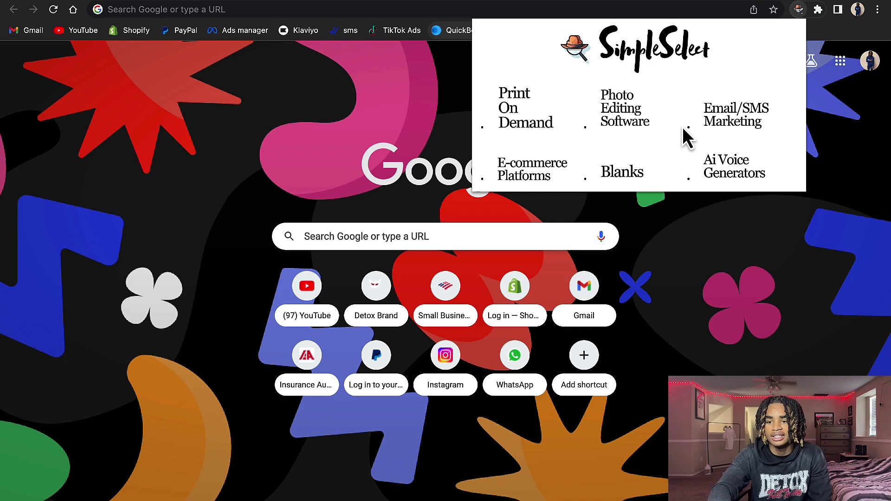
# - Browse the ranked services in SimpleSelect's Email/SMS Marketing category, comparing their features and numbers
pyautogui.click(733, 121)
pyautogui.scroll(-5, 509, 221)
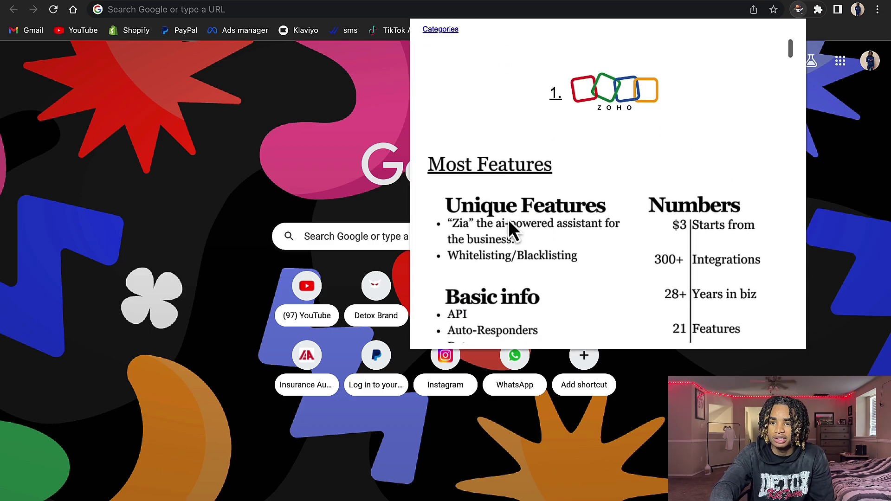
pyautogui.scroll(-3, 509, 222)
pyautogui.scroll(8, 509, 223)
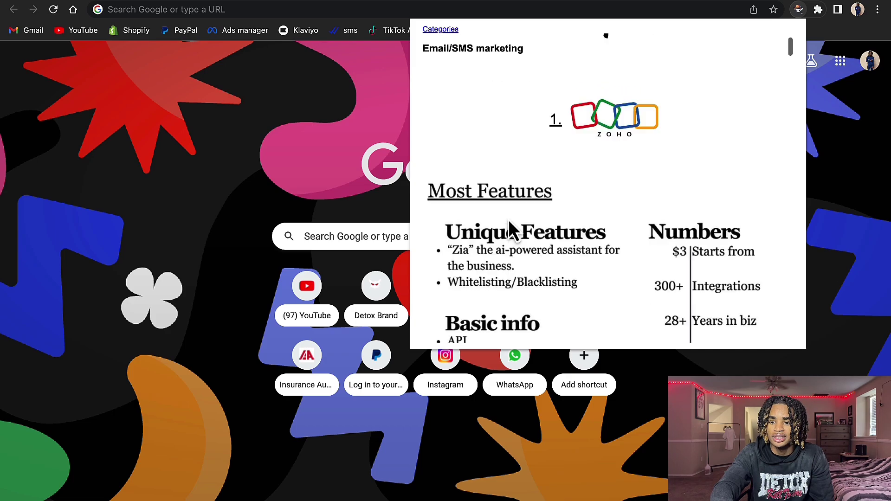
pyautogui.scroll(-12, 525, 189)
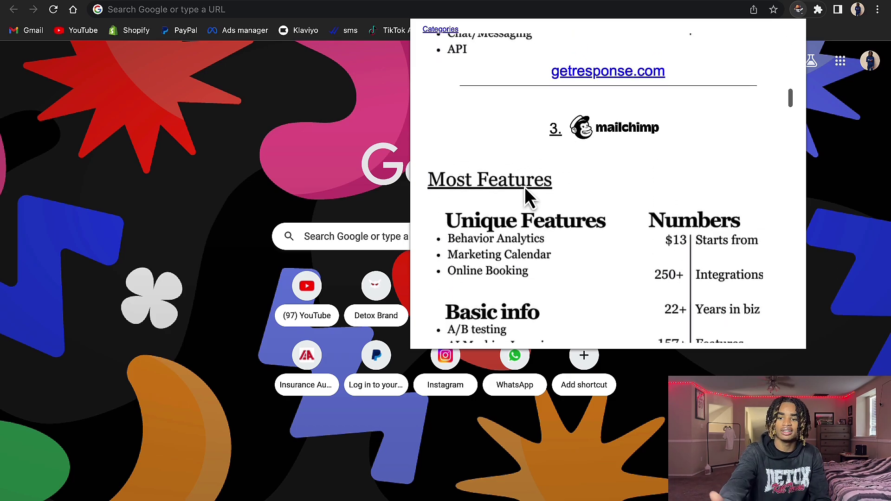
pyautogui.scroll(-6, 524, 186)
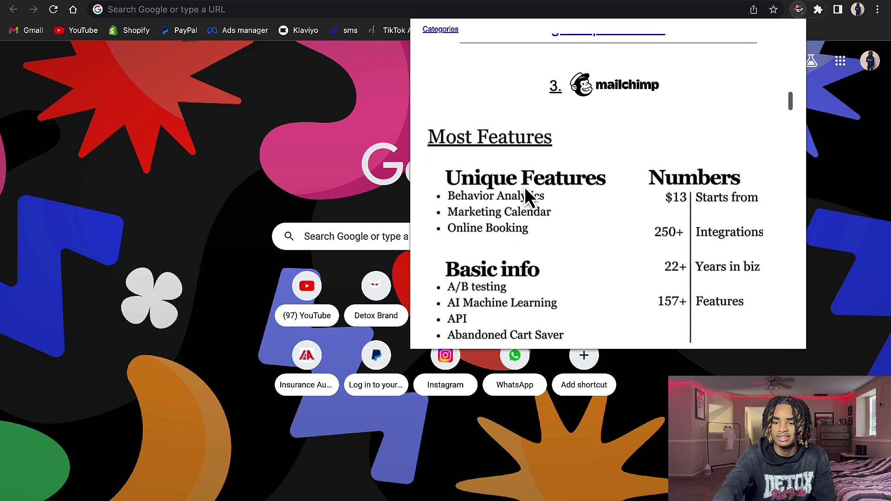
pyautogui.scroll(-12, 505, 126)
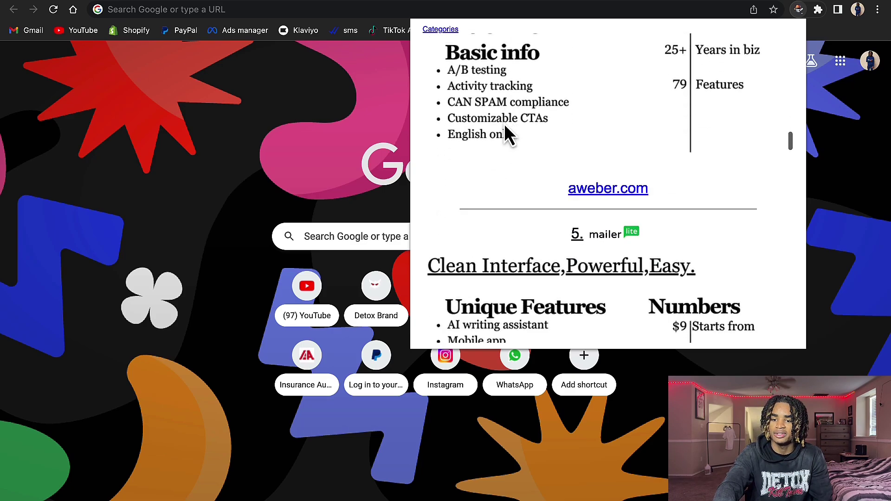
pyautogui.scroll(20, 505, 130)
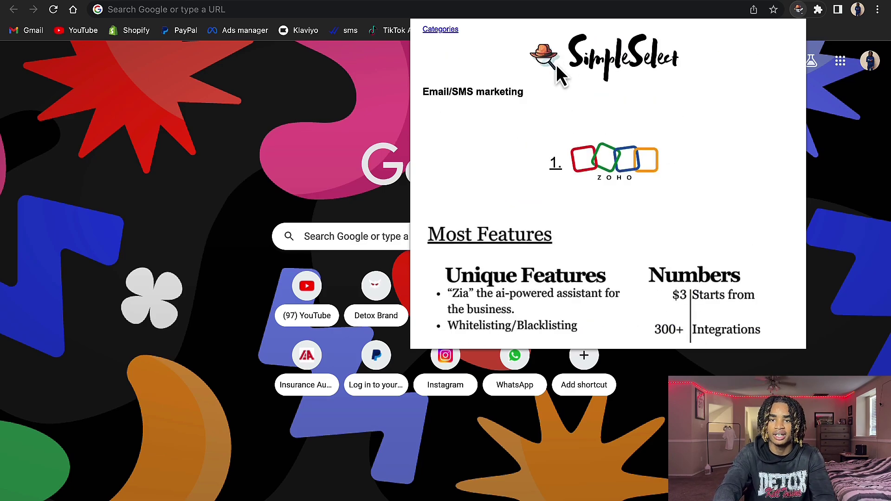
# - Return to the SimpleSelect categories and browse the ranked suppliers under Blanks
pyautogui.click(445, 31)
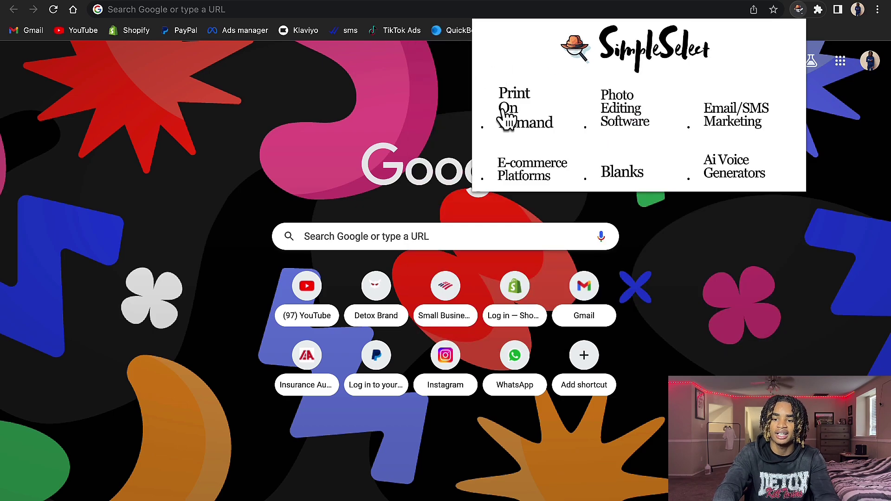
pyautogui.click(616, 178)
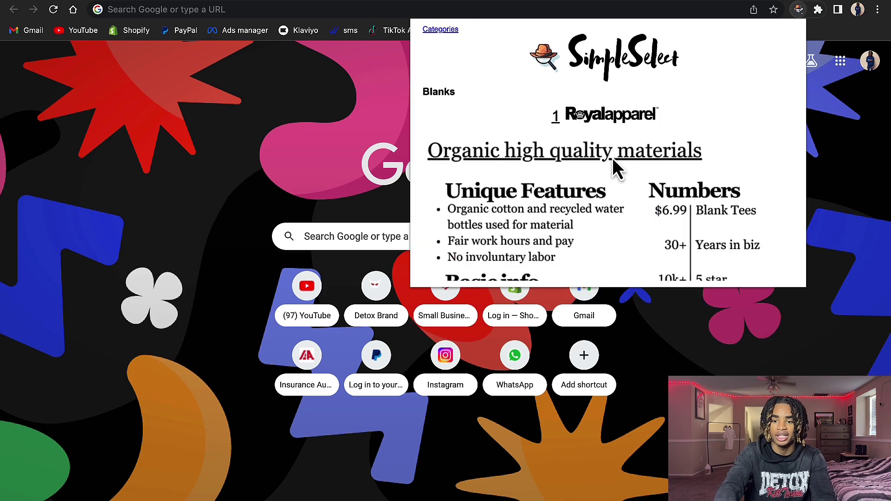
pyautogui.scroll(-4, 610, 153)
pyautogui.scroll(-10, 611, 151)
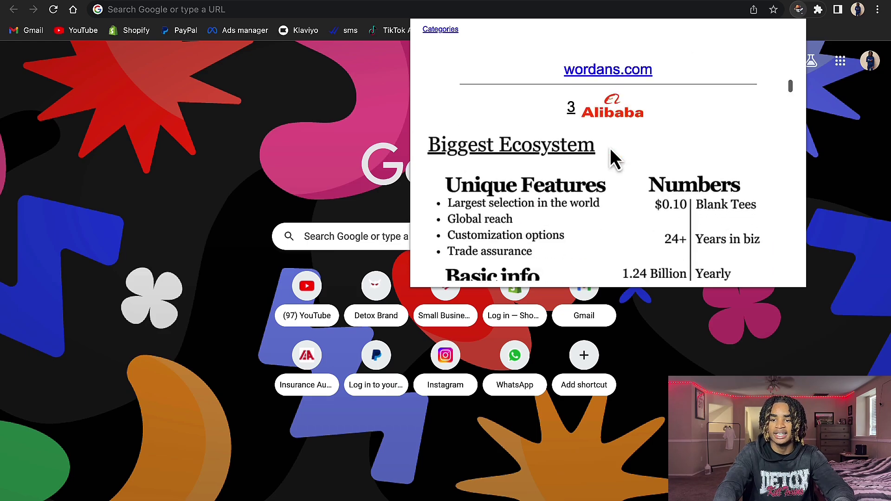
pyautogui.scroll(-15, 610, 151)
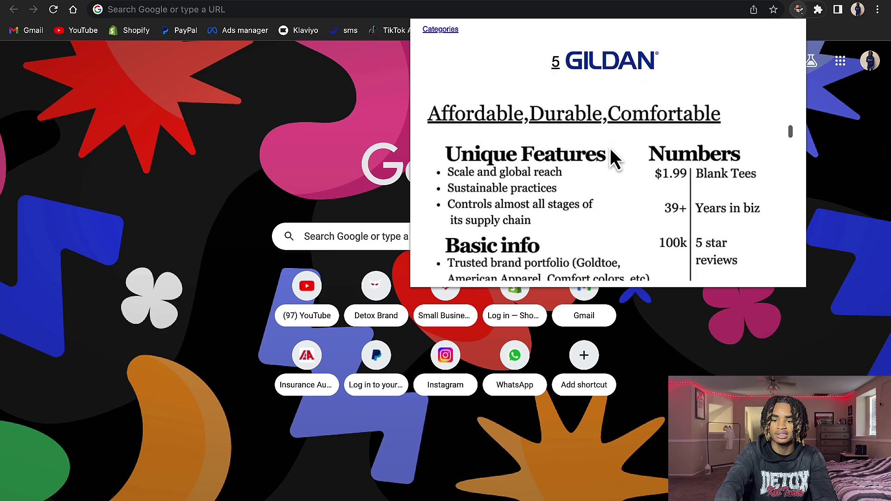
pyautogui.scroll(-8, 610, 153)
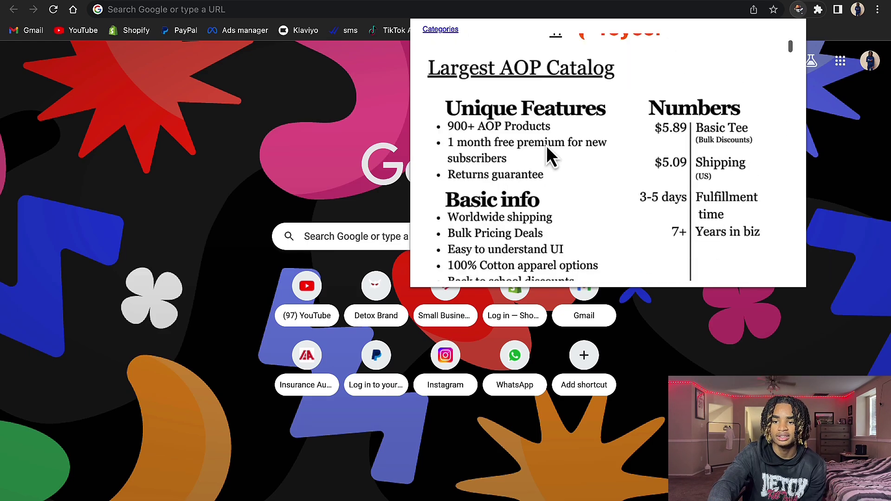
# - Look through the ranked providers in SimpleSelect's Print On Demand category
pyautogui.scroll(3, 551, 155)
pyautogui.scroll(-12, 591, 116)
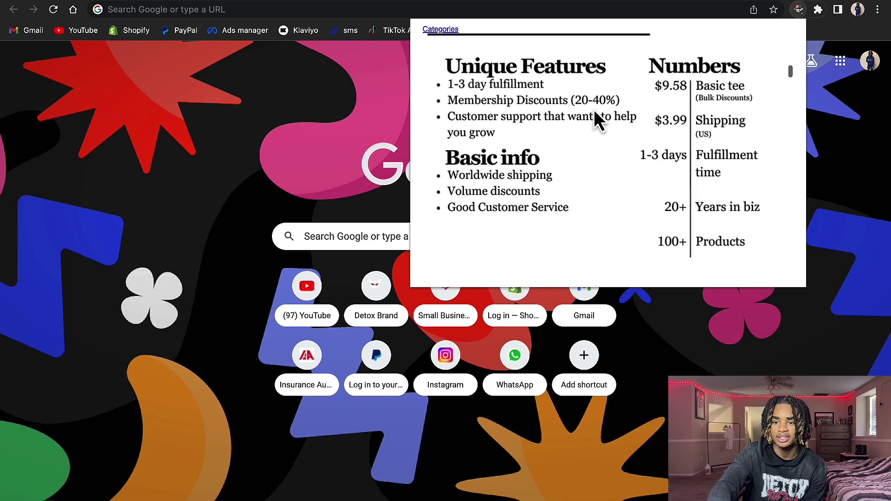
pyautogui.scroll(-15, 636, 190)
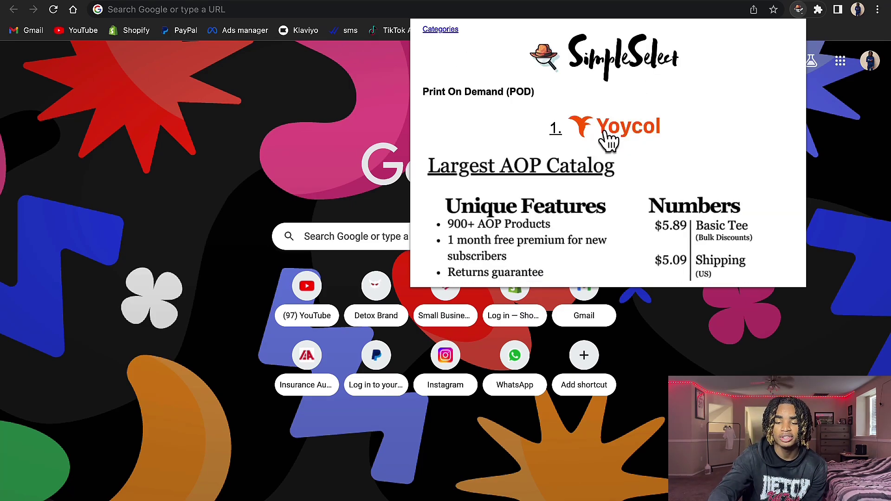
# - Return to the SimpleSelect categories and examine the ranked tools under Ai Voice Generators
pyautogui.click(442, 29)
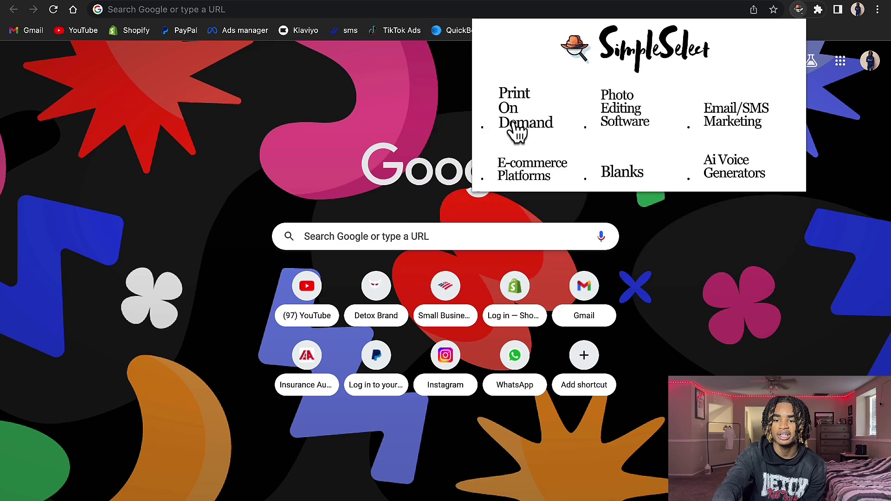
pyautogui.click(733, 172)
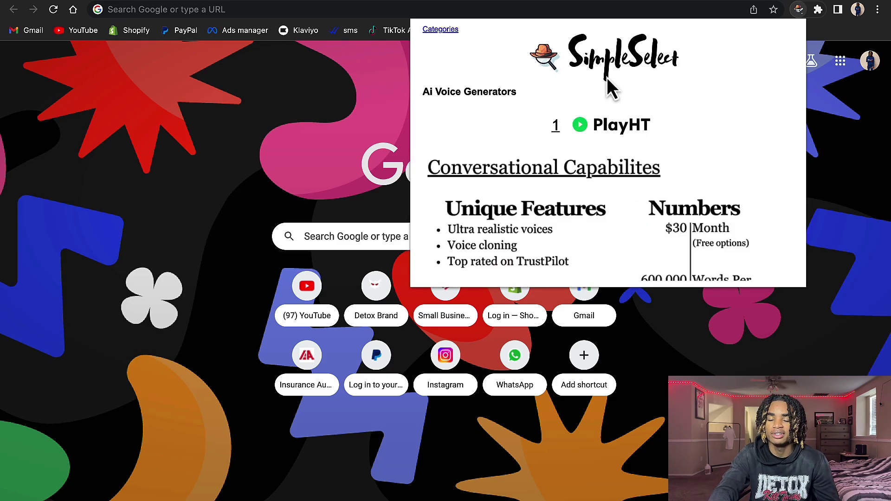
pyautogui.scroll(-6, 617, 120)
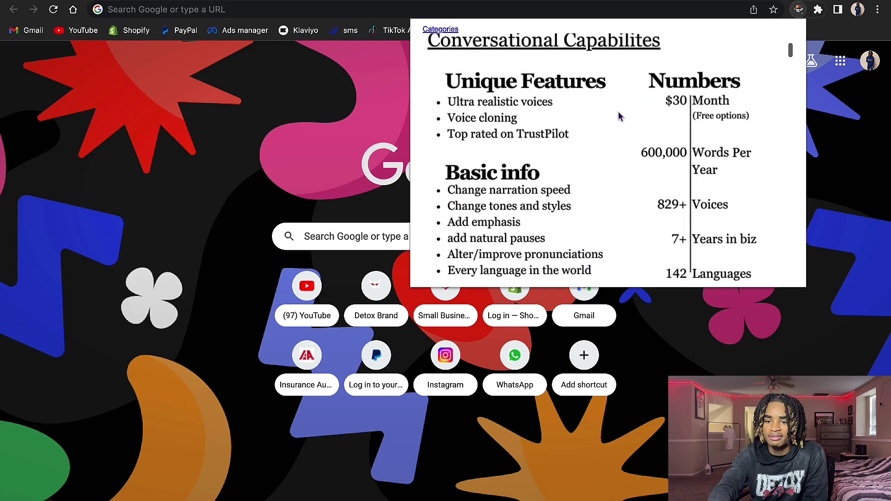
pyautogui.scroll(6, 620, 116)
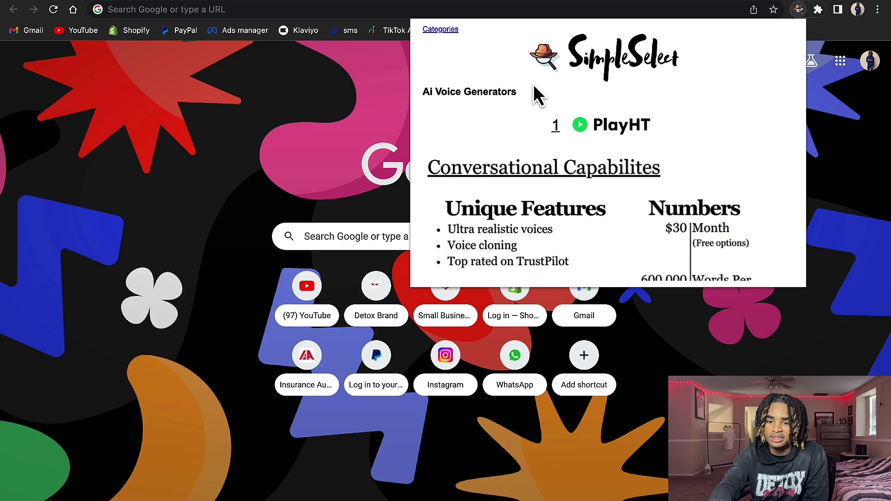
pyautogui.scroll(-6, 479, 91)
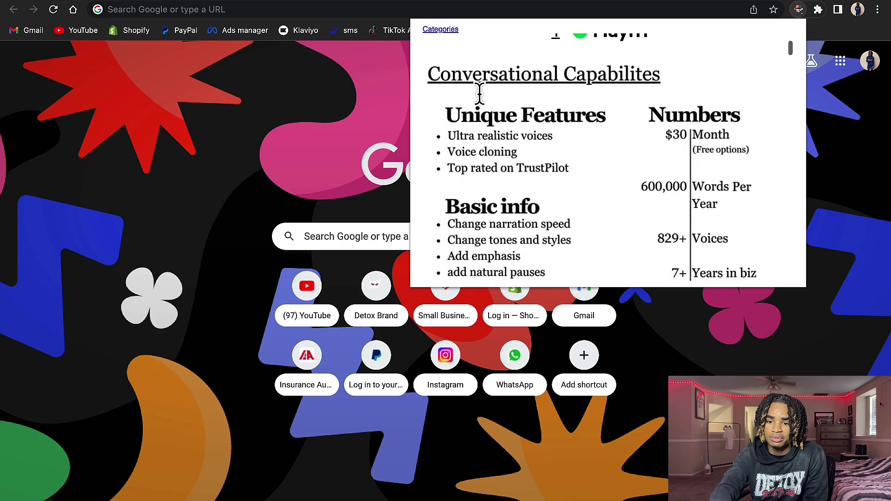
pyautogui.scroll(-10, 603, 208)
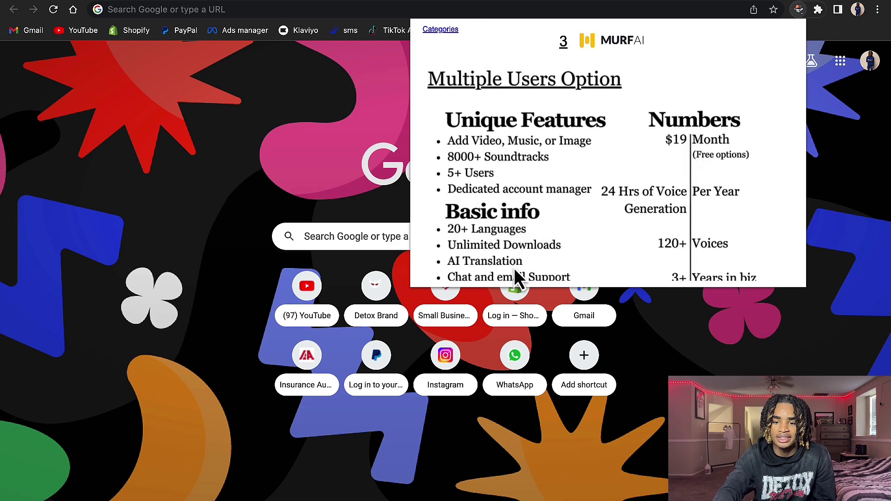
# - Browse the ranked tools in SimpleSelect's Photo Editing Software category, then return to the category overview
pyautogui.click(448, 29)
pyautogui.click(622, 128)
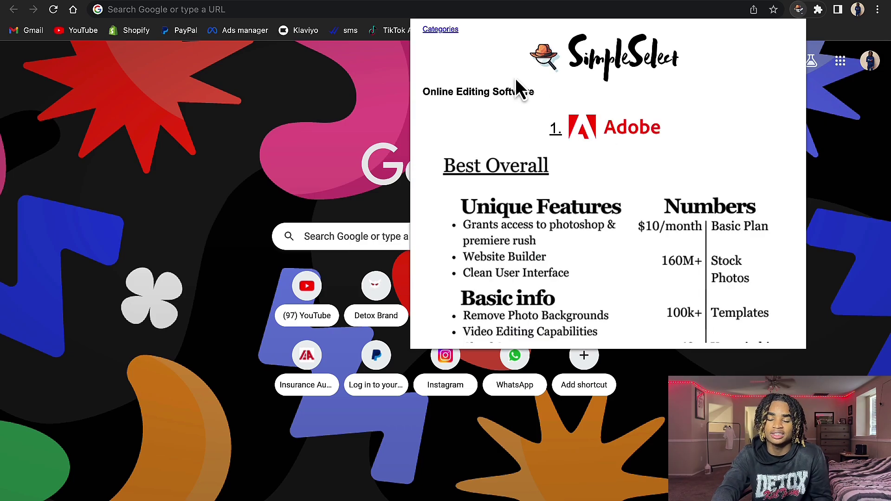
pyautogui.scroll(-14, 642, 162)
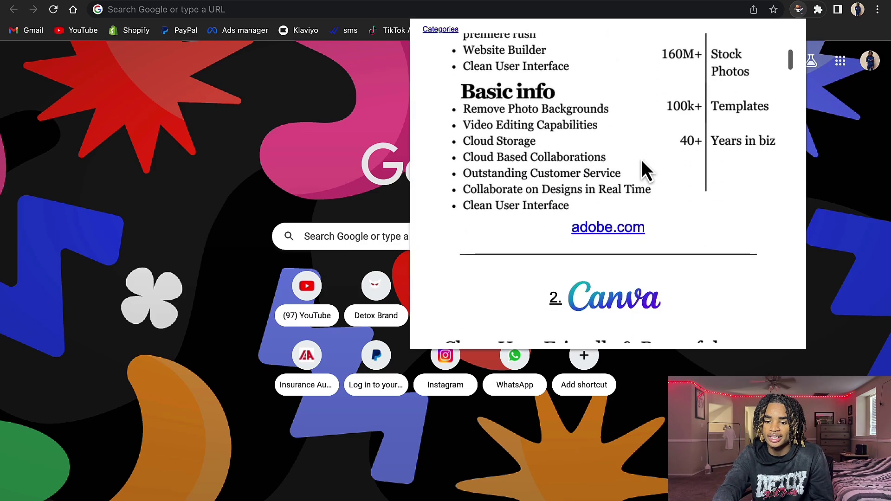
pyautogui.scroll(-15, 624, 176)
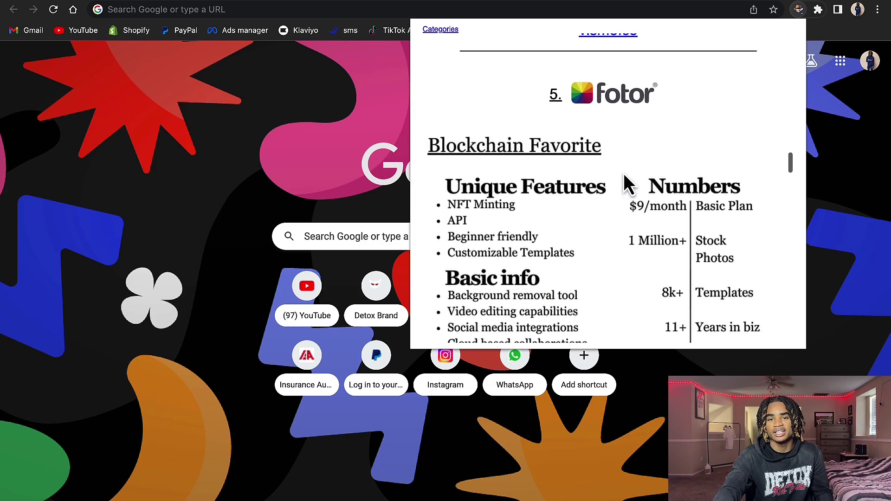
pyautogui.click(440, 30)
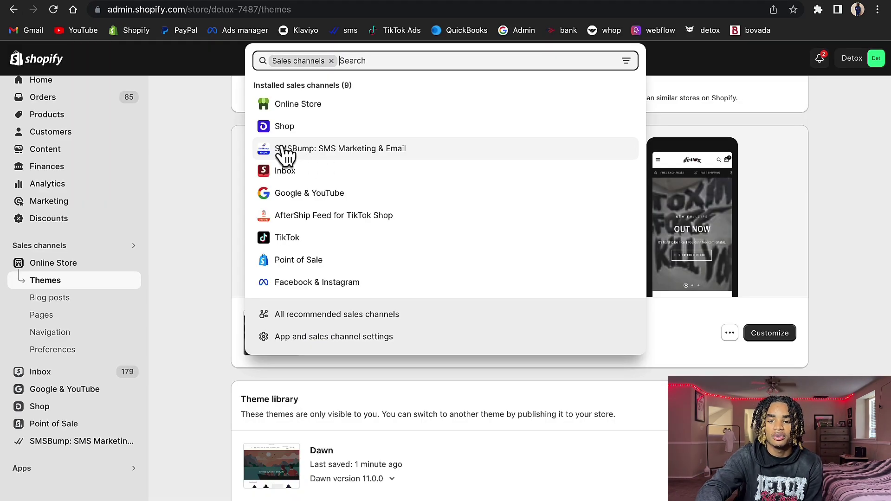
# - Open SMSBump and look through its Collect Subscribers tools, including the Embedded form option and the list of existing tools
pyautogui.click(321, 151)
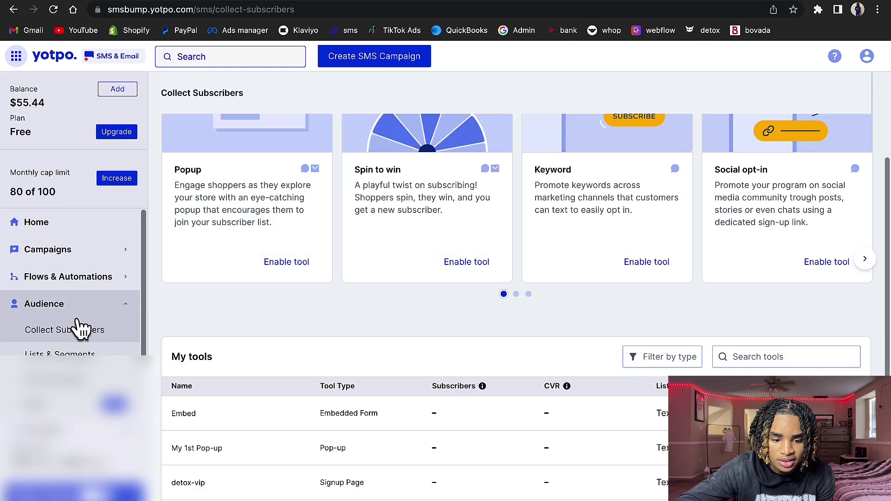
pyautogui.scroll(-1, 300, 367)
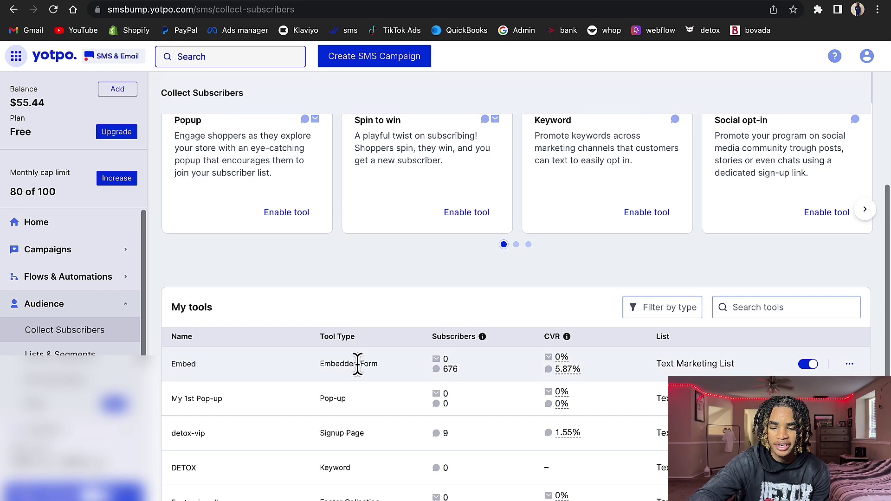
pyautogui.scroll(3, 353, 367)
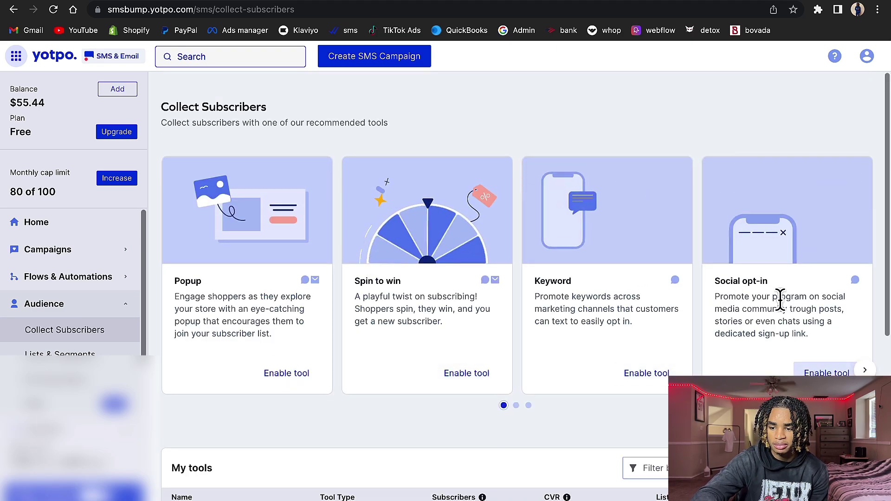
pyautogui.click(864, 370)
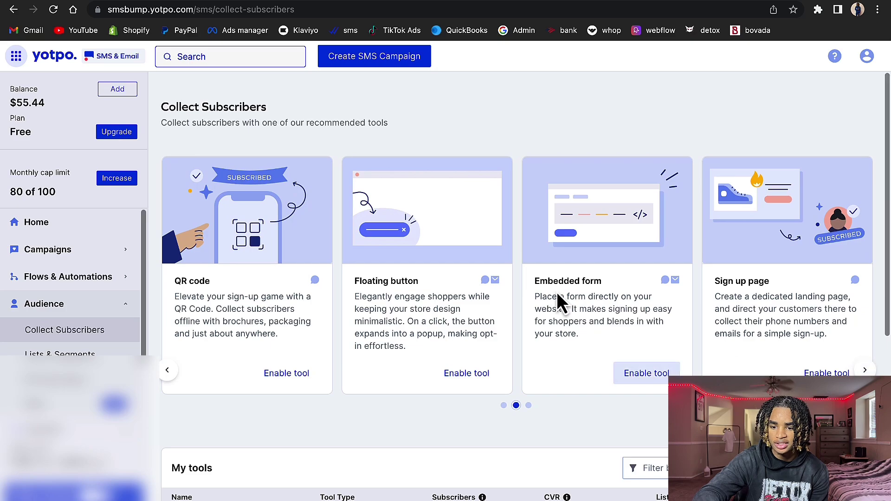
pyautogui.scroll(-3, 591, 291)
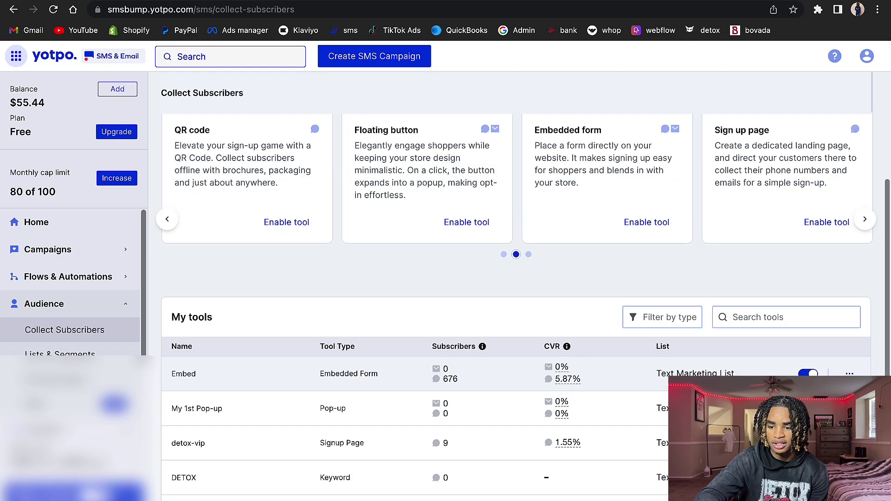
# - Open the Embed form for editing and change its header text to "FULLZIPS DROP FRI OCT 13TH"
pyautogui.click(840, 371)
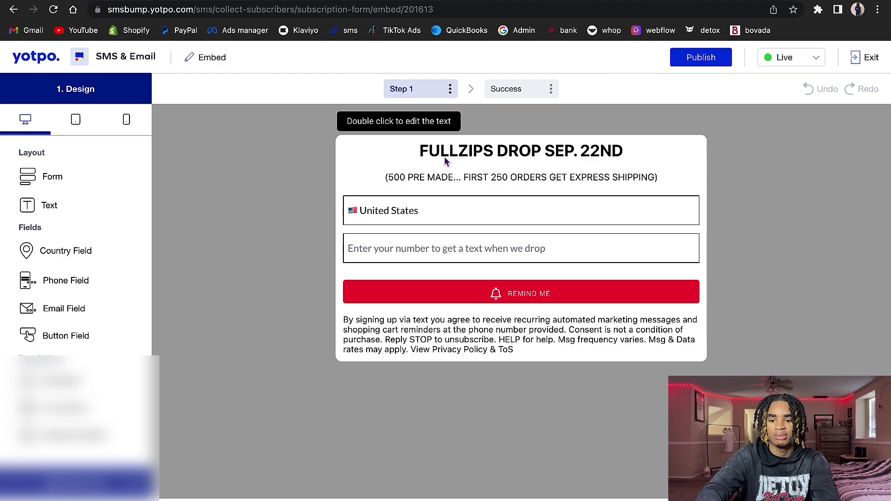
pyautogui.click(444, 157)
pyautogui.moveTo(268, 147); pyautogui.dragTo(295, 152)
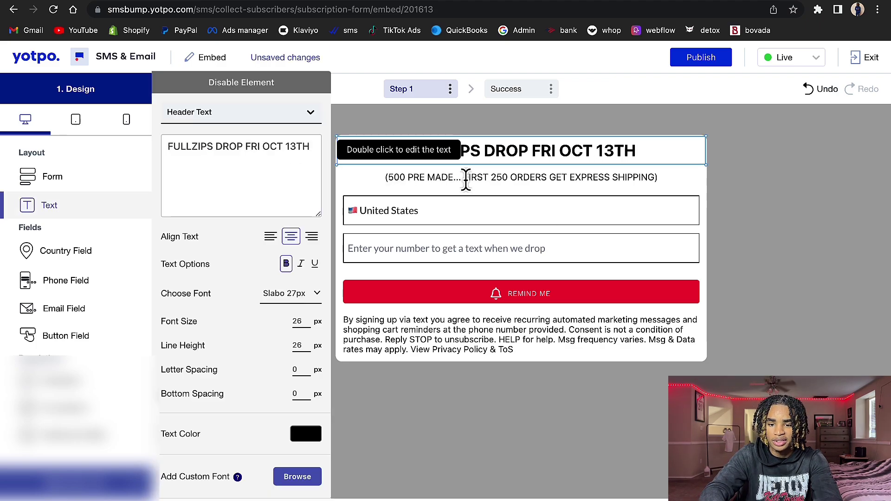
# - Check the form's description text on Step 1 and the confirmation message on its Success step
pyautogui.click(468, 179)
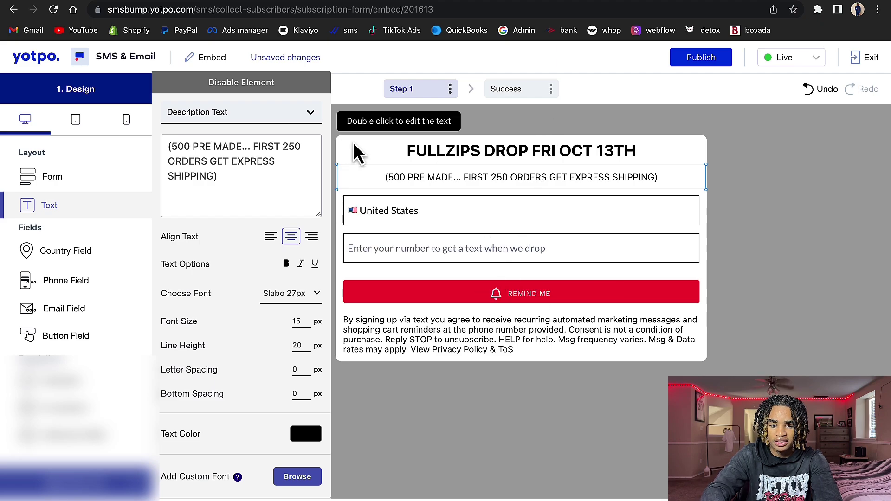
pyautogui.click(507, 91)
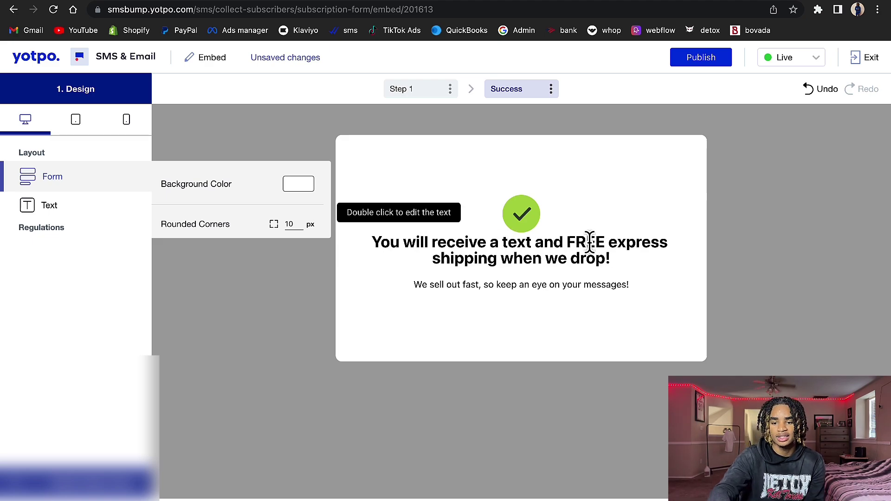
pyautogui.click(525, 210)
pyautogui.doubleClick(525, 210)
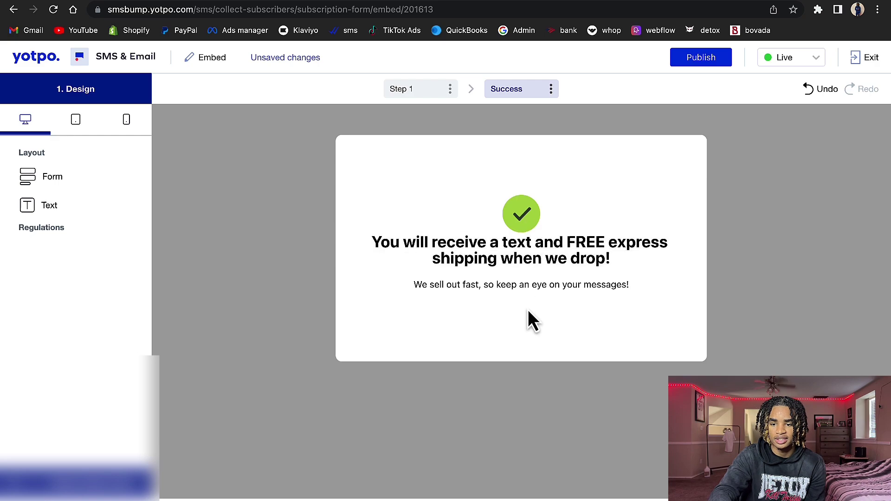
# - Publish the embedded form and view the installation instructions for Shopify Theme and Shopify Theme 2.0
pyautogui.click(720, 69)
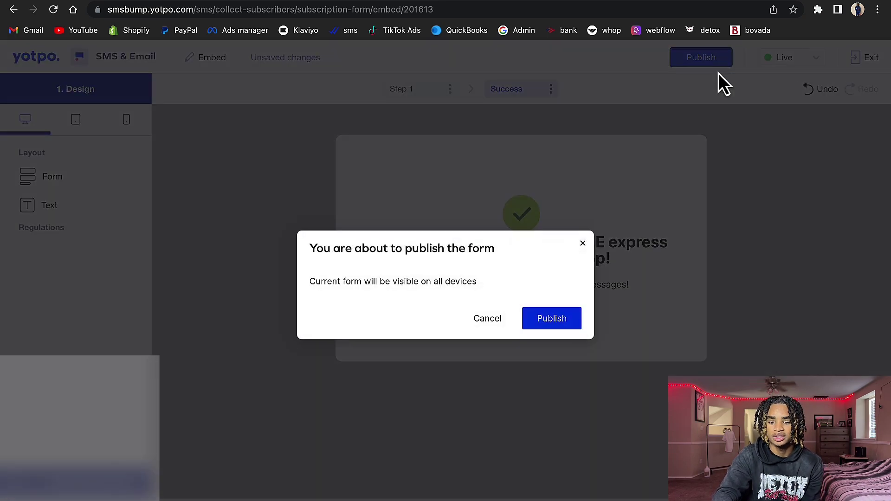
pyautogui.click(548, 319)
pyautogui.click(410, 235)
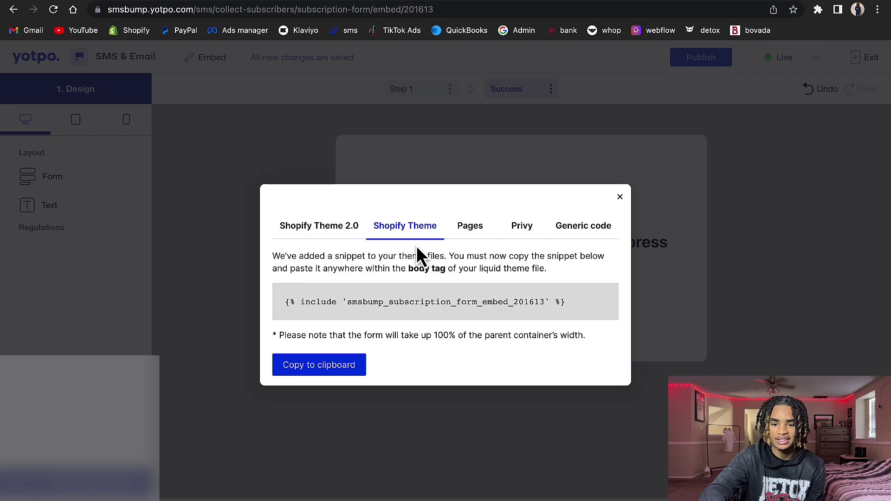
pyautogui.click(331, 231)
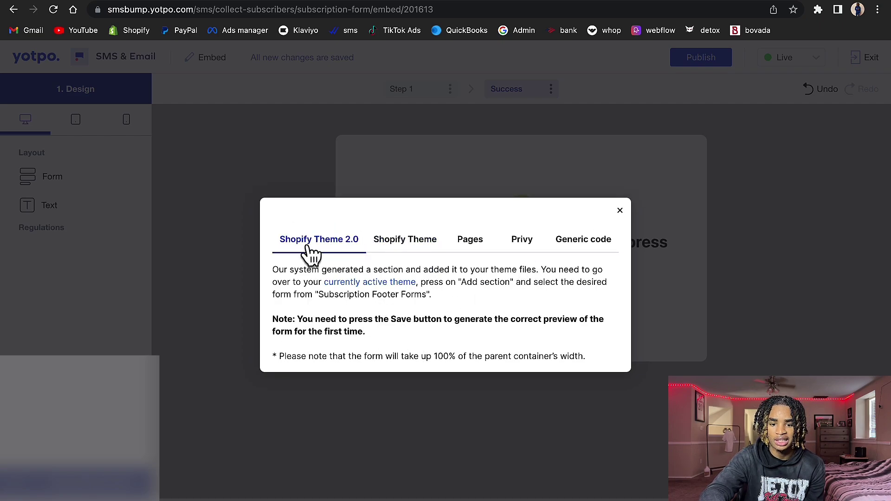
# - Return to the Shopify themes, customize the live Reformation theme and find its Password page by searching the online store
pyautogui.click(187, 1)
pyautogui.click(88, 278)
pyautogui.click(768, 93)
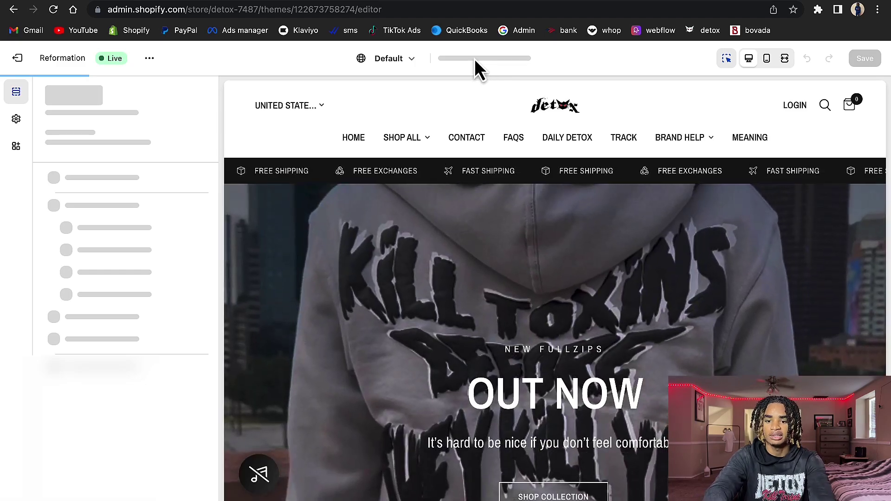
pyautogui.click(458, 59)
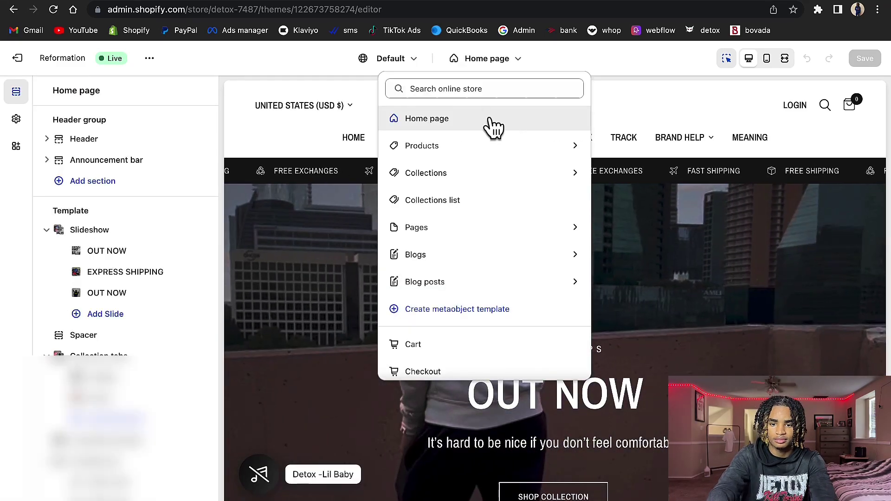
pyautogui.click(477, 92)
pyautogui.write('PASSWO')
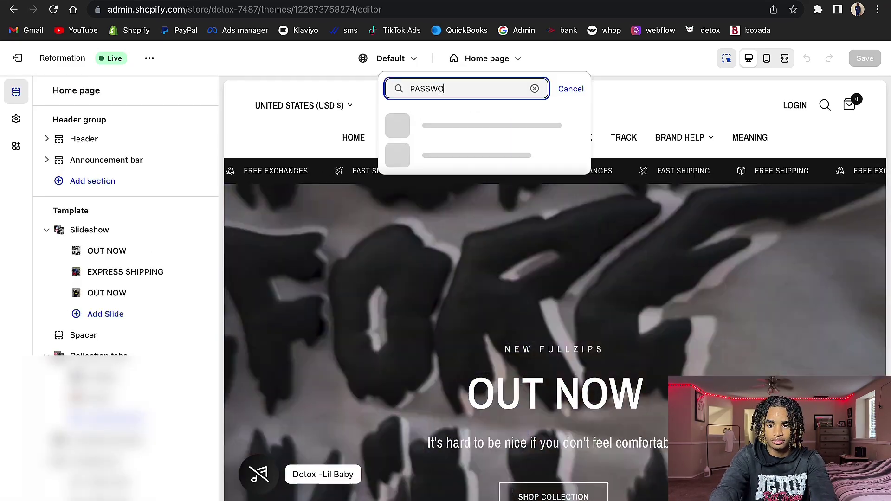
pyautogui.click(477, 157)
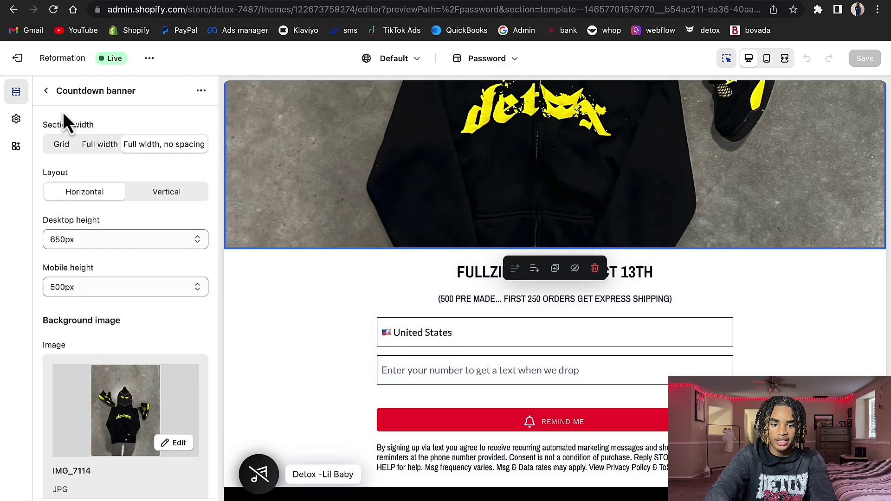
# - Search the sections available for the Password template for "sms", then select the existing SMSBump Embedded Form without adding a section
pyautogui.click(46, 91)
pyautogui.click(94, 415)
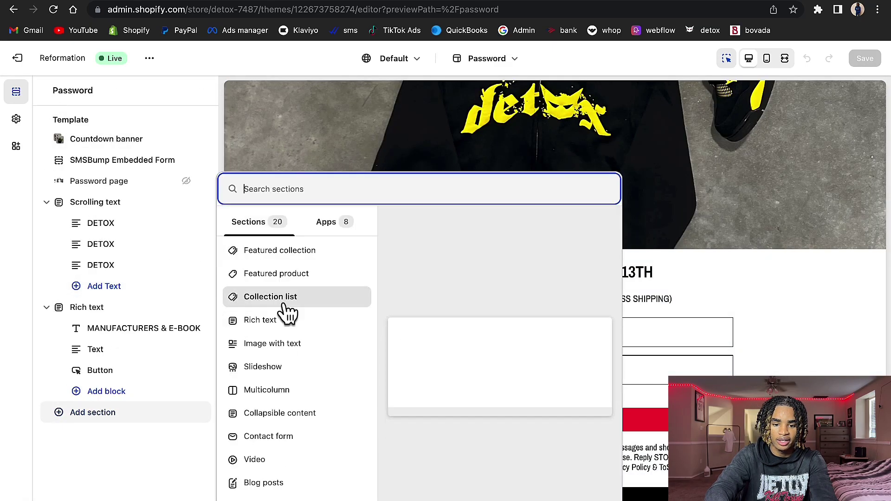
pyautogui.write('sms')
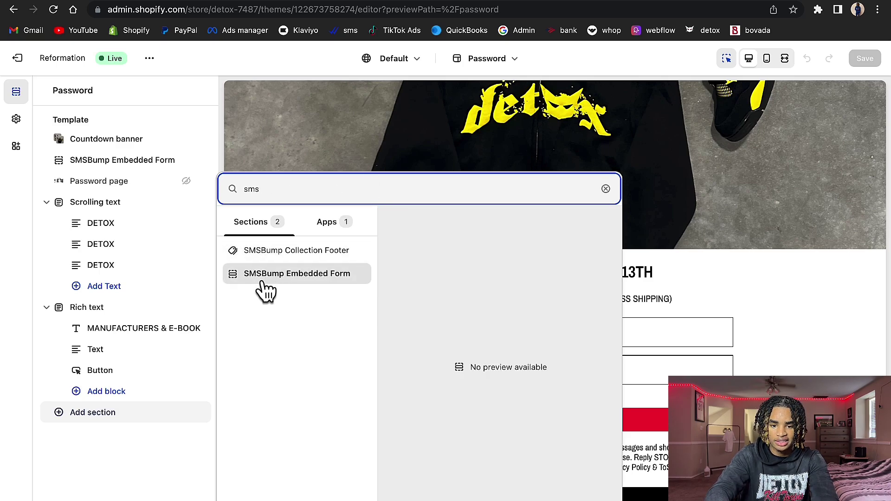
pyautogui.click(605, 189)
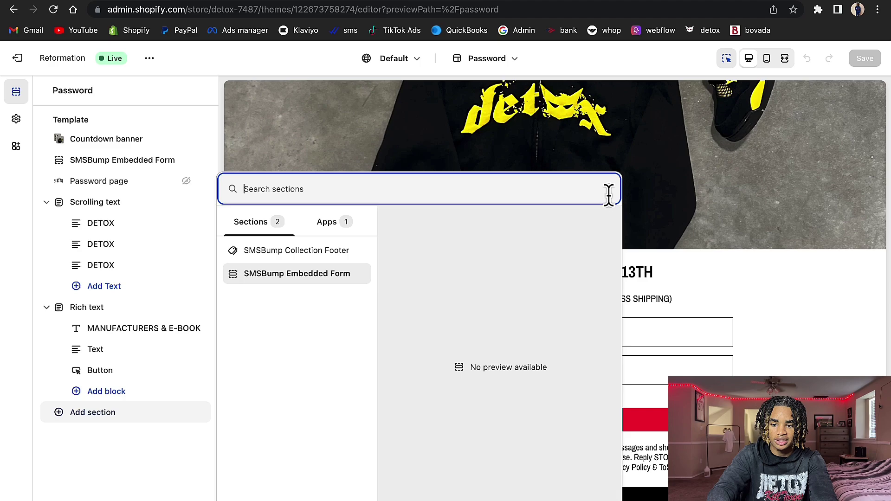
pyautogui.click(690, 268)
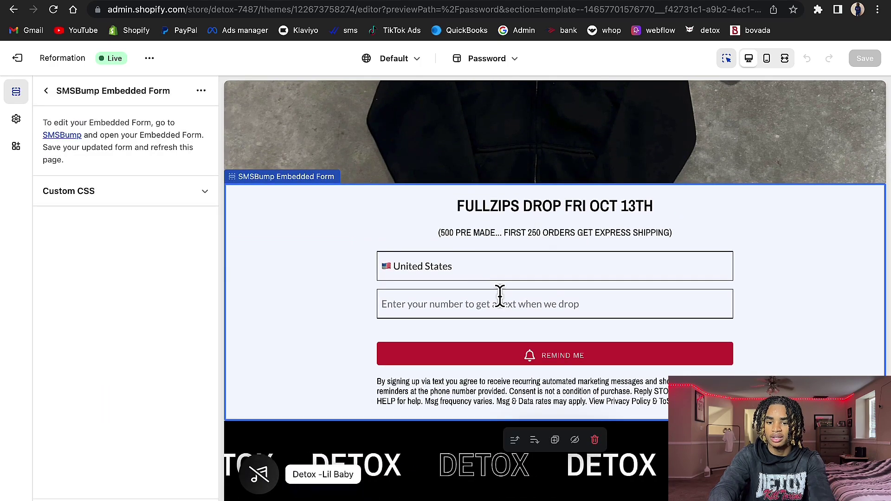
# - Replace the Countdown banner's background image with the library photo 6DEE7F87-875C-4D7E-BC7E-F568E349F3F3
pyautogui.scroll(1, 612, 290)
pyautogui.scroll(5, 612, 290)
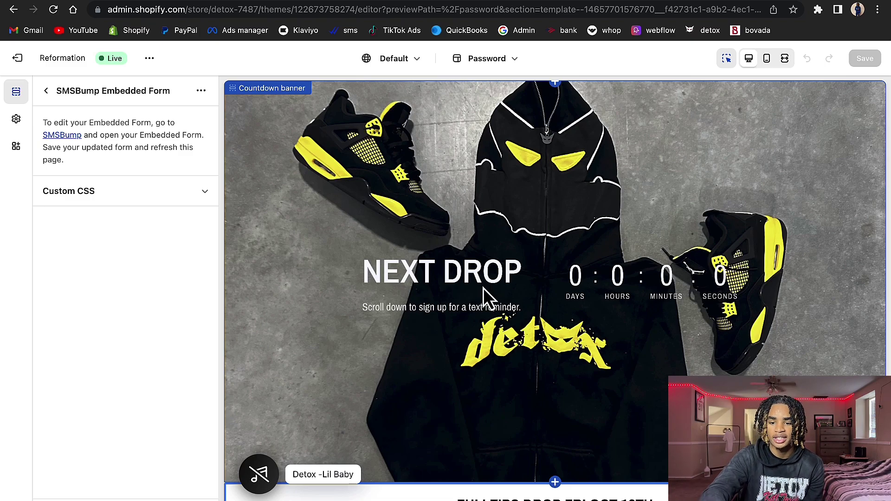
pyautogui.click(507, 280)
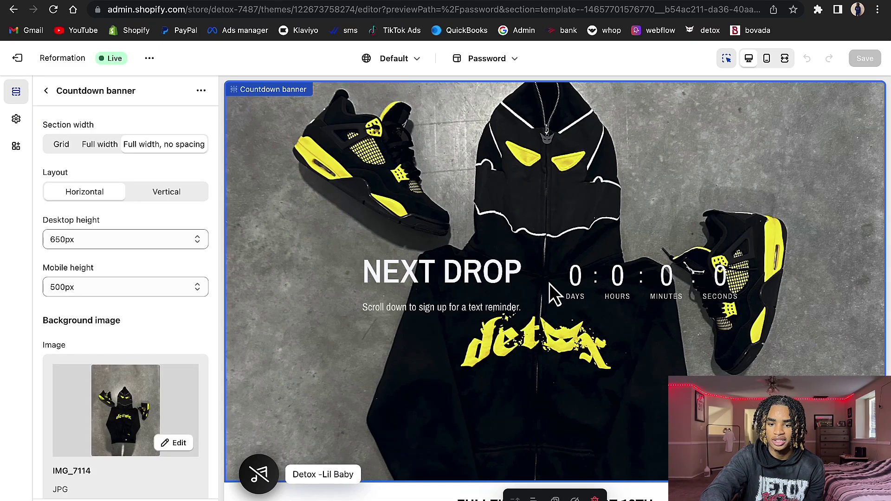
pyautogui.scroll(-2, 123, 459)
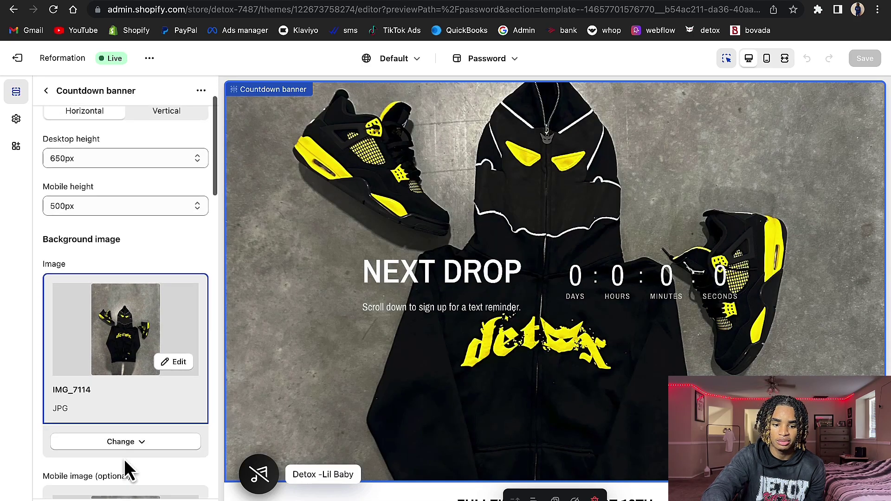
pyautogui.click(139, 441)
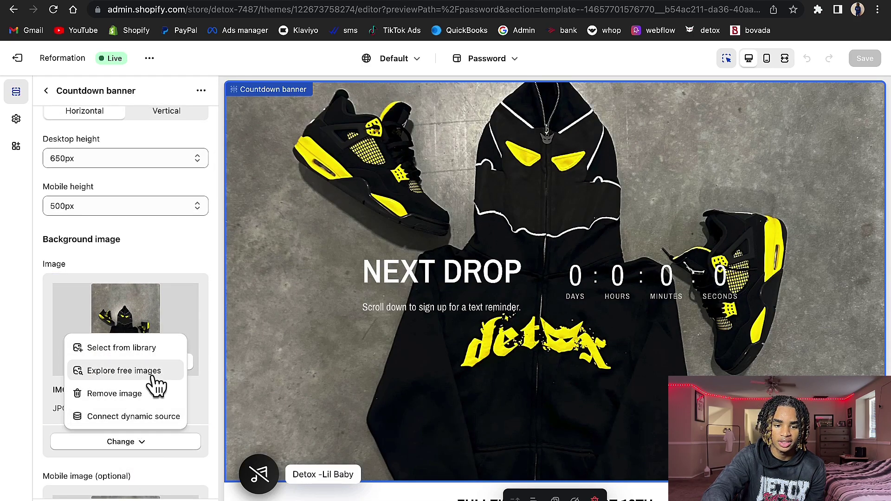
pyautogui.click(122, 348)
pyautogui.click(334, 266)
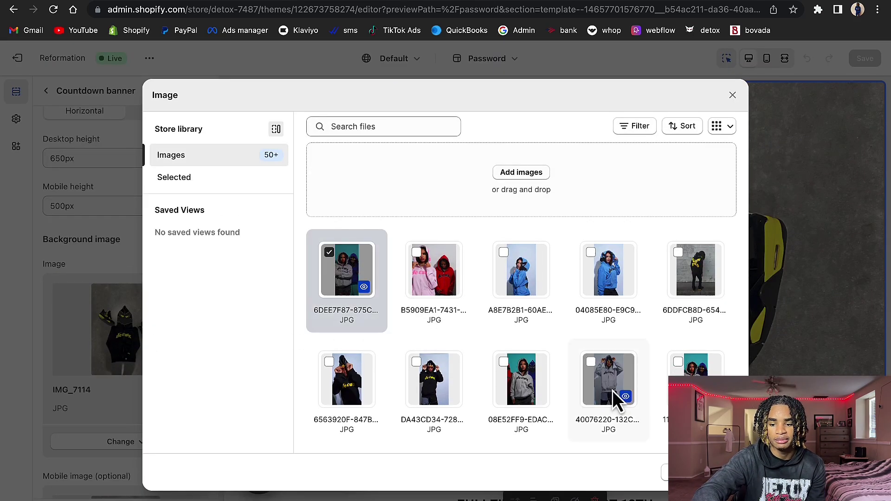
pyautogui.click(687, 472)
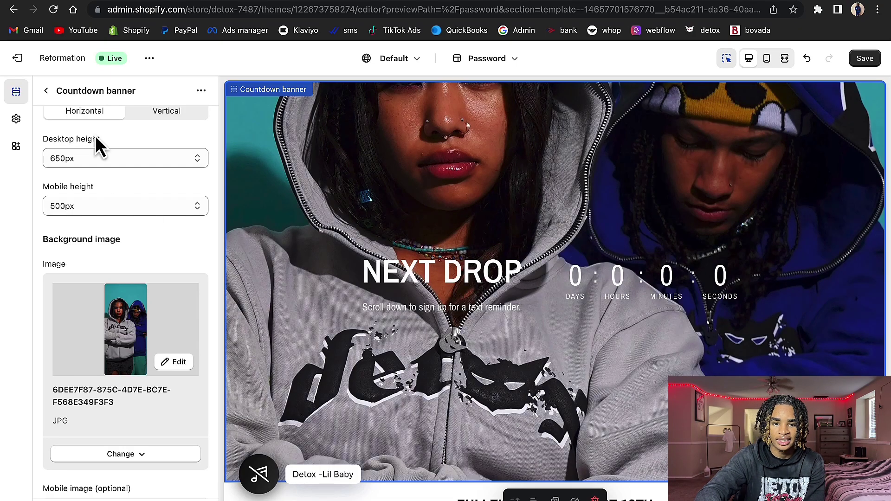
# - Set the Countdown banner's timer month to October and its day to 13
pyautogui.scroll(-4, 88, 237)
pyautogui.scroll(6, 79, 227)
pyautogui.scroll(-9, 109, 295)
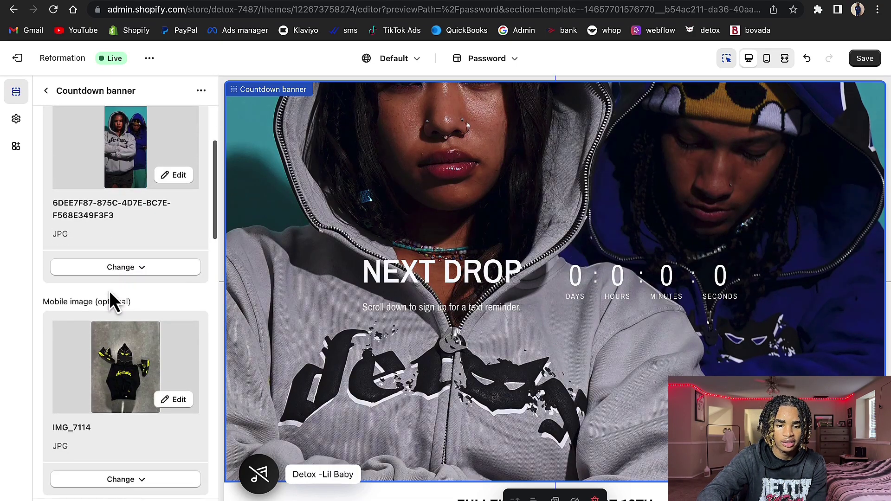
pyautogui.scroll(-12, 110, 290)
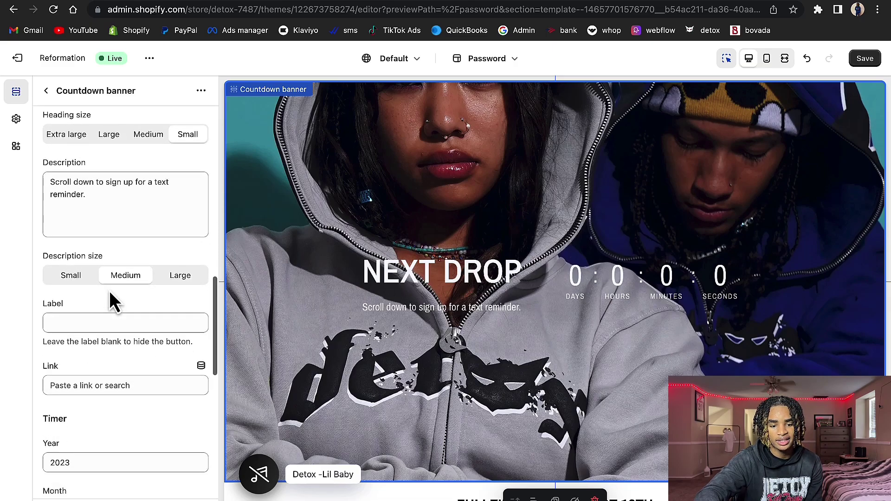
pyautogui.scroll(-1, 110, 288)
pyautogui.click(133, 232)
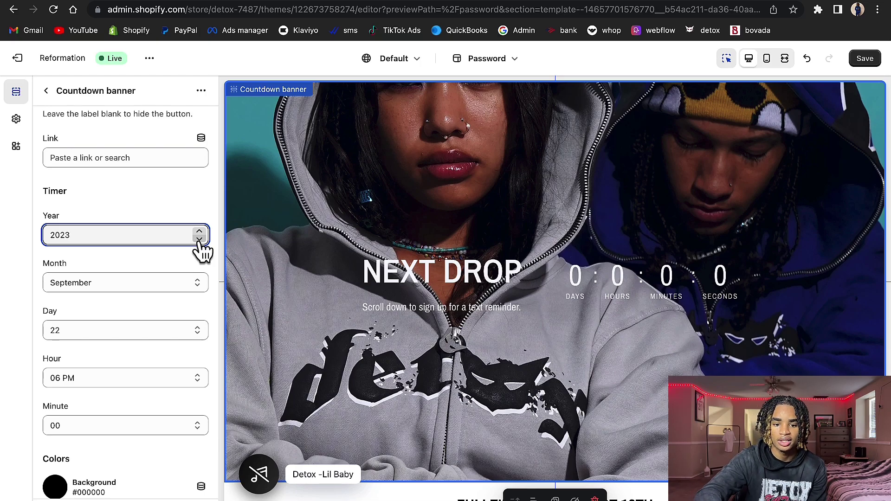
pyautogui.click(197, 330)
pyautogui.click(213, 306)
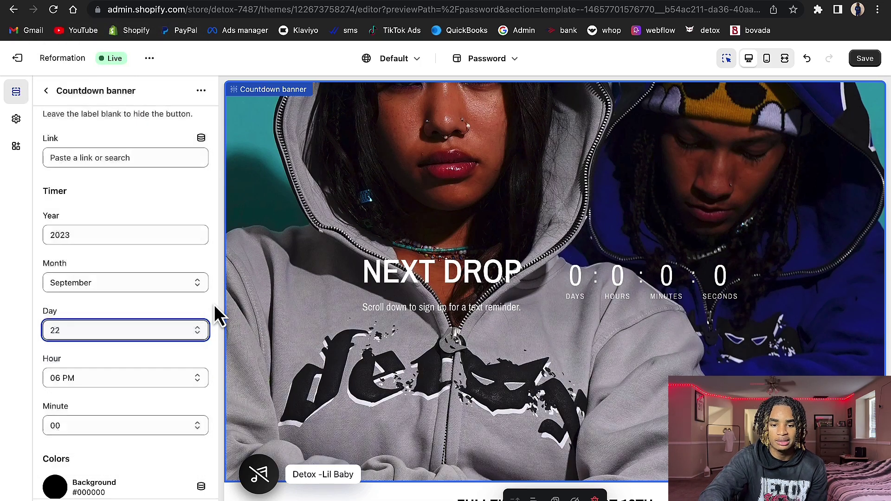
pyautogui.click(192, 331)
pyautogui.click(194, 329)
pyautogui.click(130, 284)
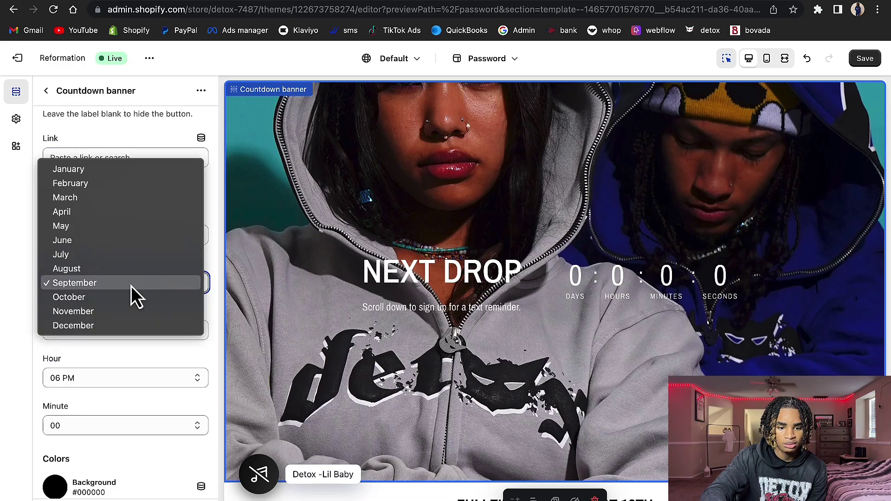
pyautogui.click(129, 302)
pyautogui.click(129, 328)
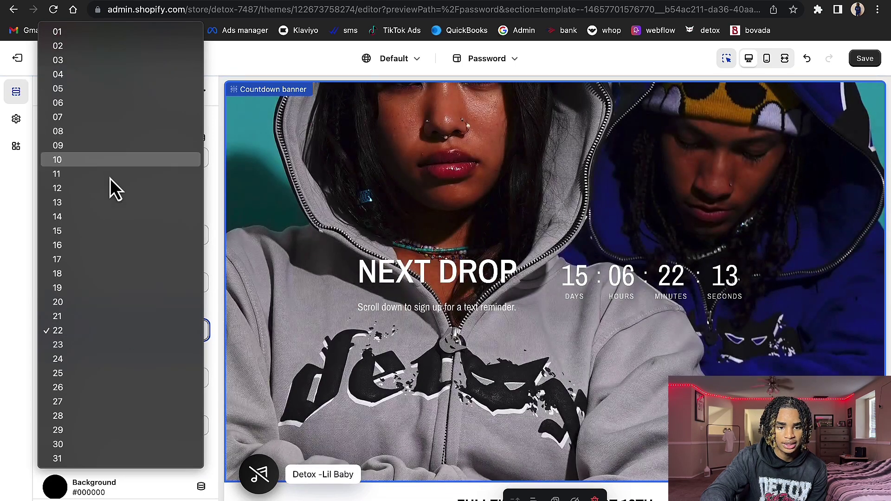
pyautogui.click(111, 197)
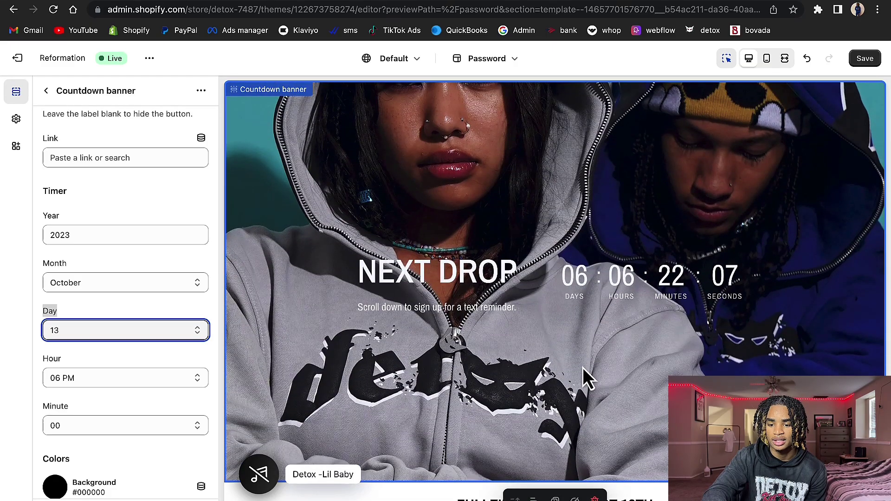
pyautogui.scroll(-9, 583, 367)
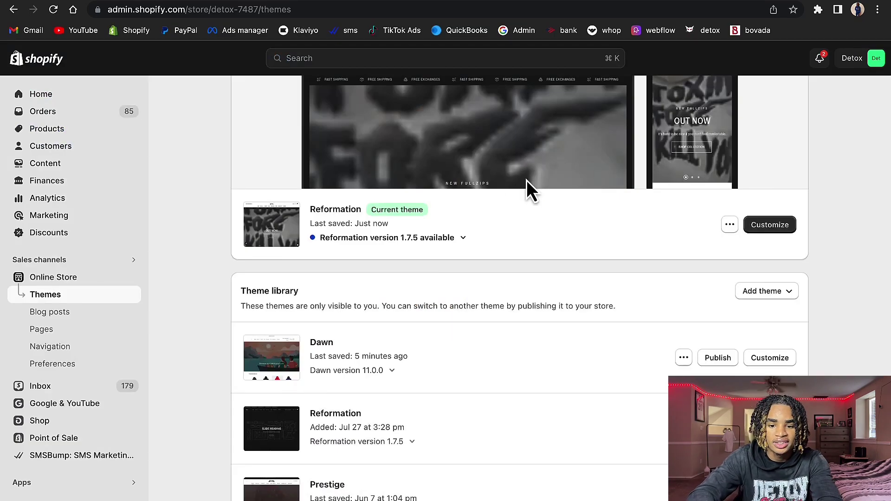
# - Open the theme's default content for editing and find the Password page texts in the General group
pyautogui.click(728, 226)
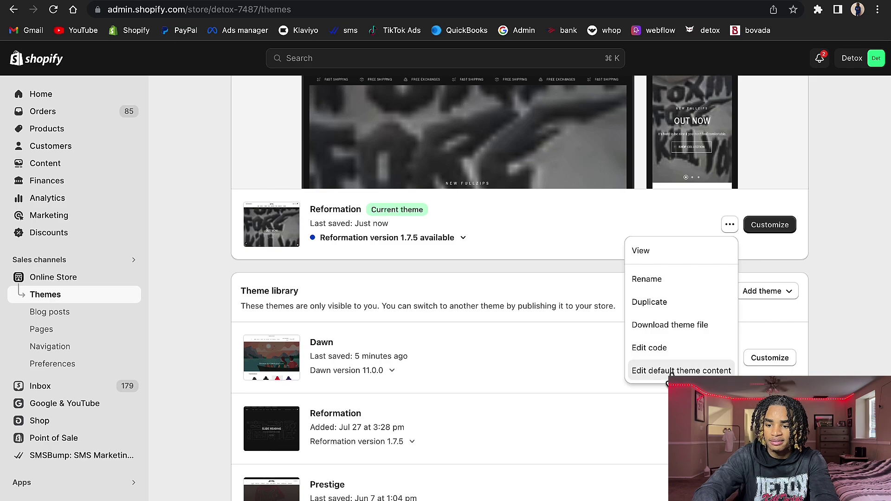
pyautogui.click(697, 371)
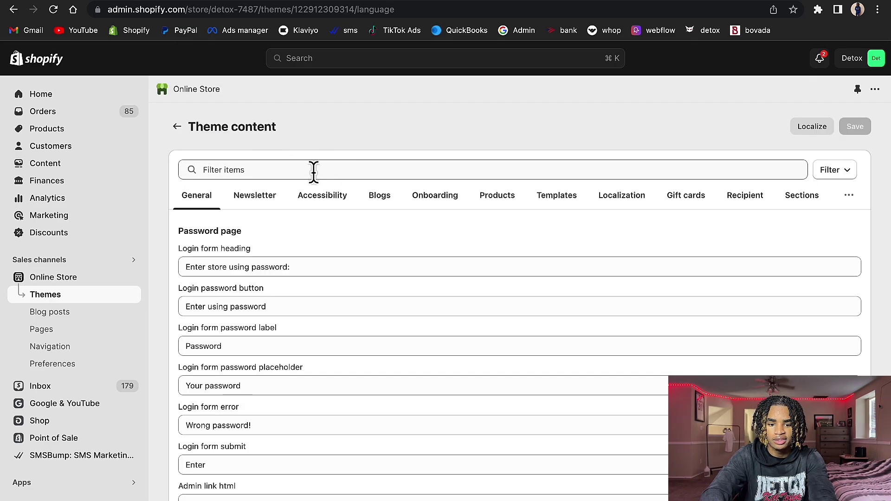
pyautogui.scroll(-2, 325, 195)
pyautogui.scroll(-1, 334, 279)
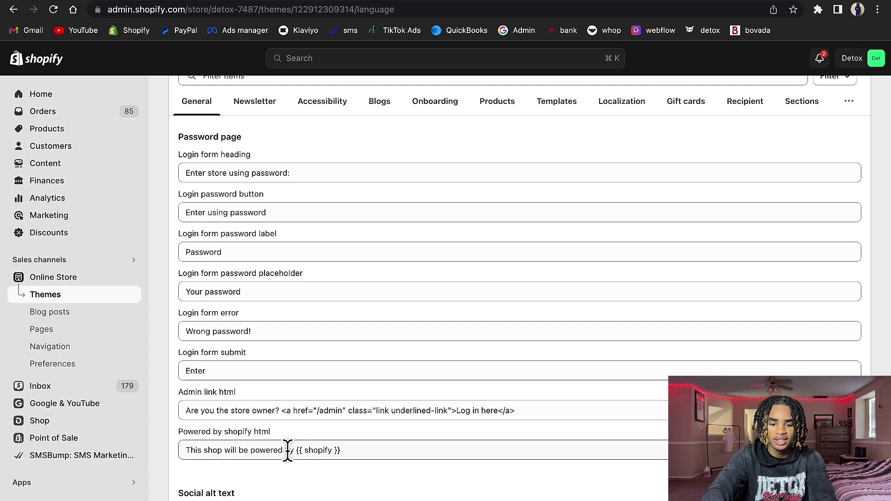
# - Clear the Password page's "Powered by shopify html" and "Admin link html" texts and save the theme content
pyautogui.tripleClick(268, 450)
pyautogui.write('This shop will be powered by {{ shopify }}')
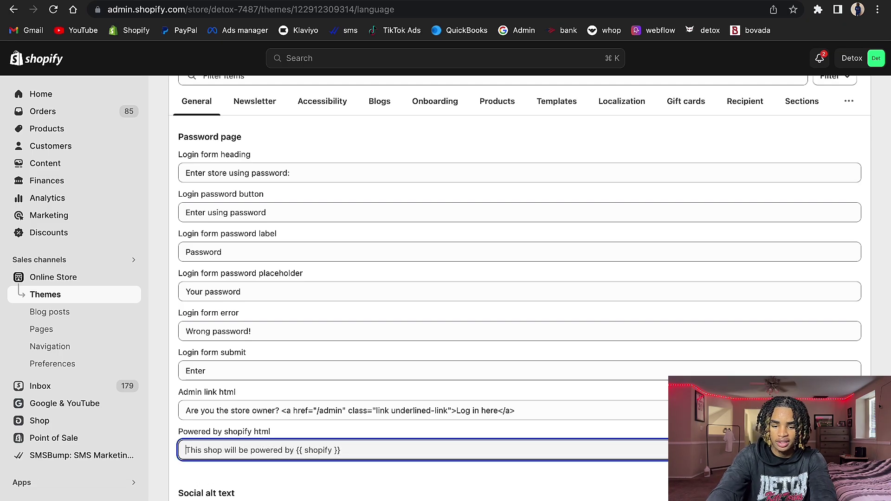
pyautogui.tripleClick(251, 410)
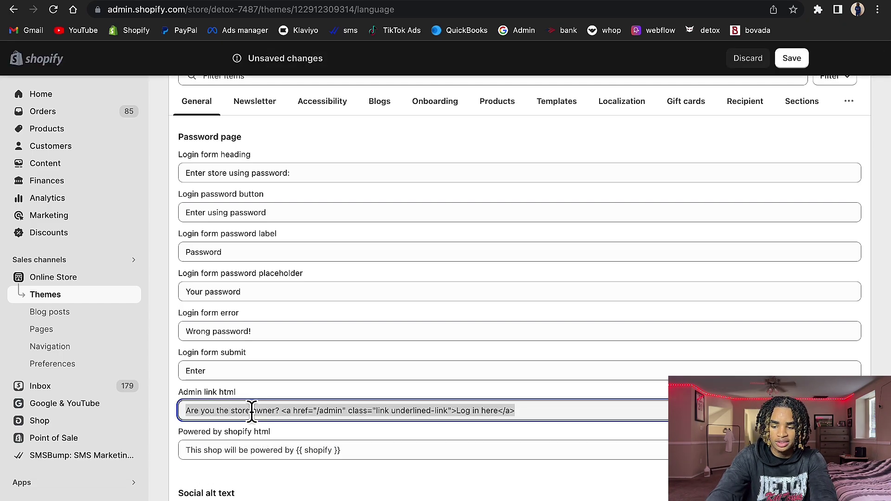
pyautogui.write('Are you the store owner? <a href="/admin" class="link underlined-link">Log in here</a>')
pyautogui.scroll(2, 332, 342)
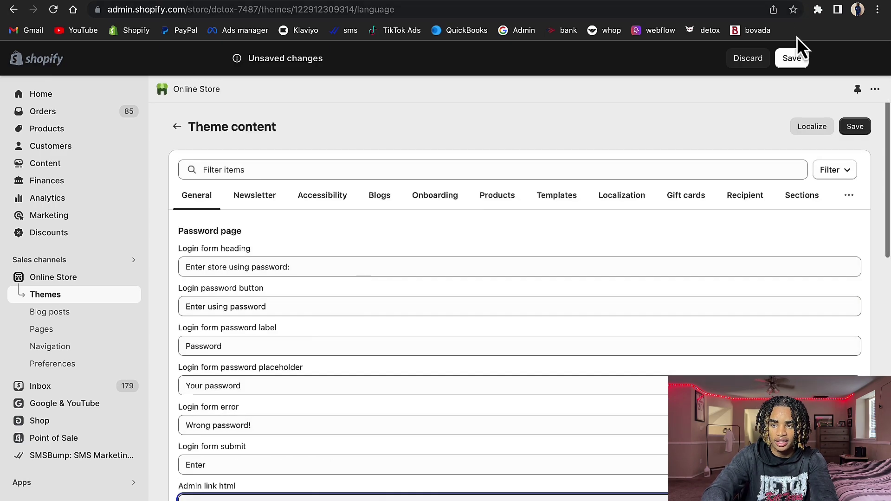
pyautogui.click(791, 58)
# - Return to the themes, customize the Dawn draft, open its Password template by searching for "password", and check the page from footer to header
pyautogui.click(177, 126)
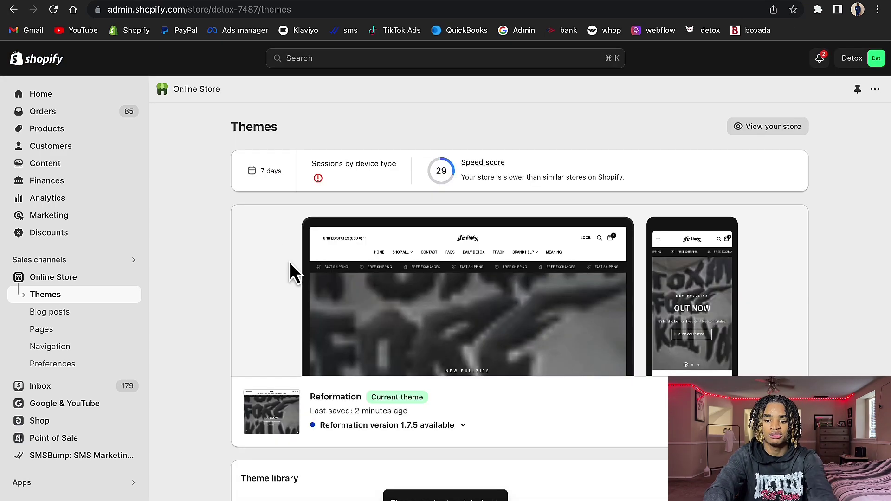
pyautogui.scroll(-4, 485, 338)
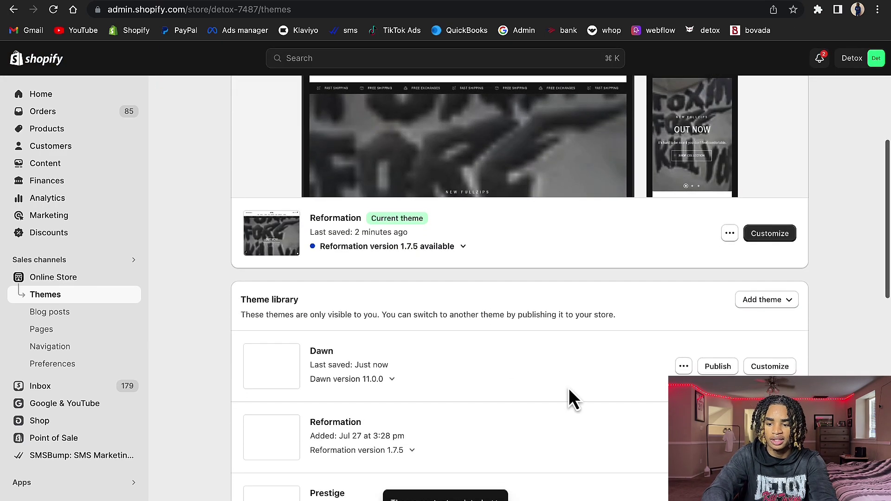
pyautogui.click(683, 366)
pyautogui.click(769, 366)
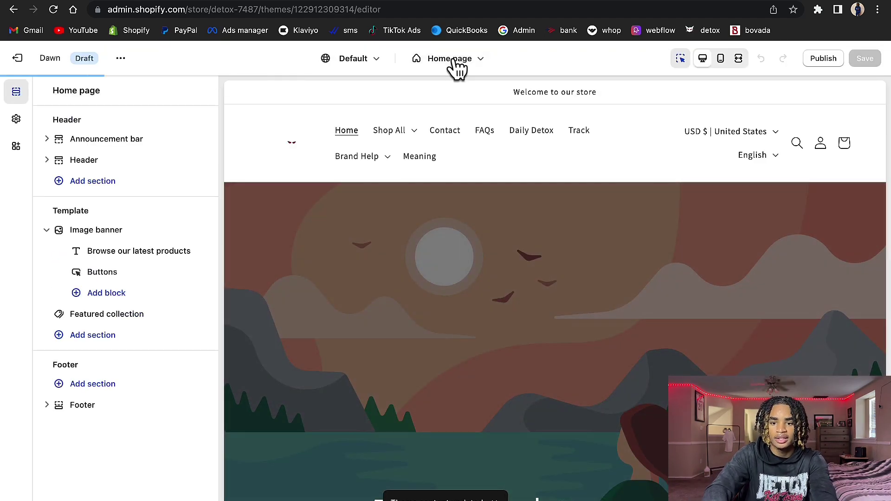
pyautogui.click(456, 62)
pyautogui.click(439, 88)
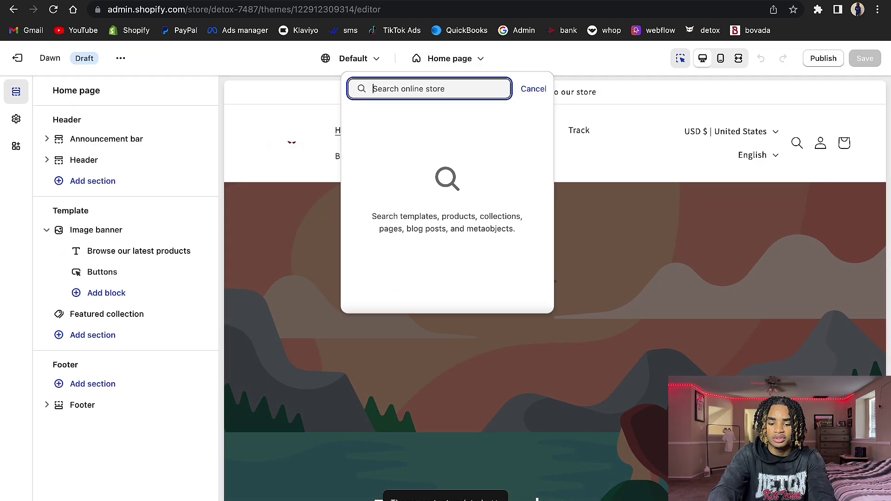
pyautogui.write('password')
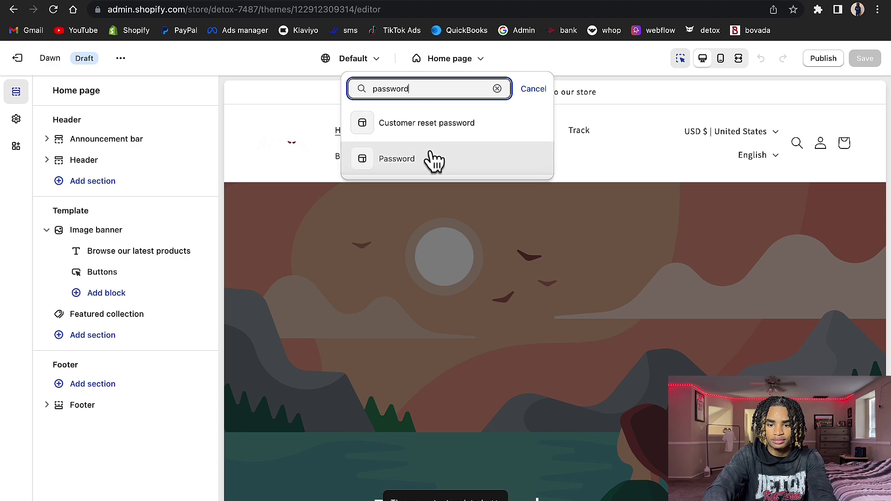
pyautogui.click(432, 157)
pyautogui.scroll(-2, 444, 235)
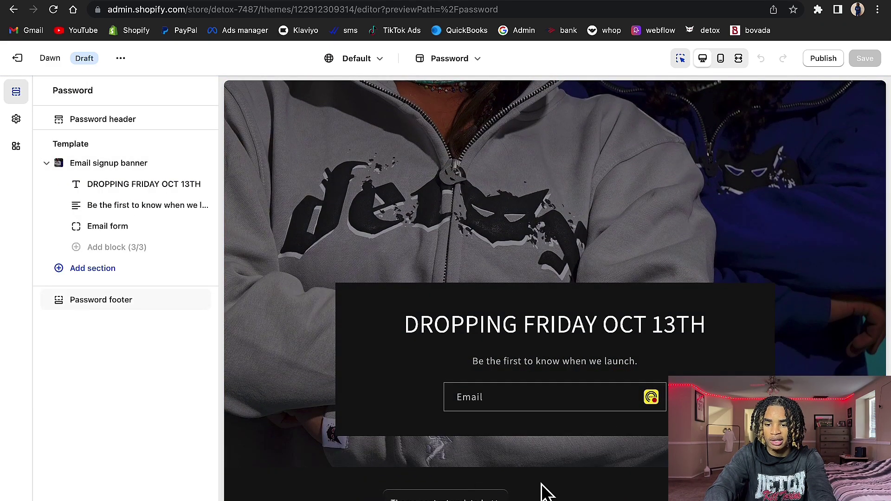
pyautogui.scroll(2, 711, 142)
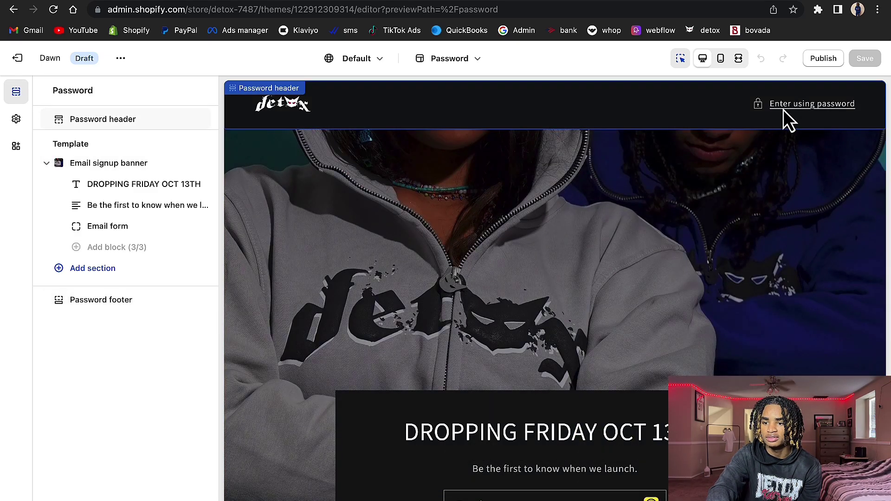
pyautogui.click(208, 2)
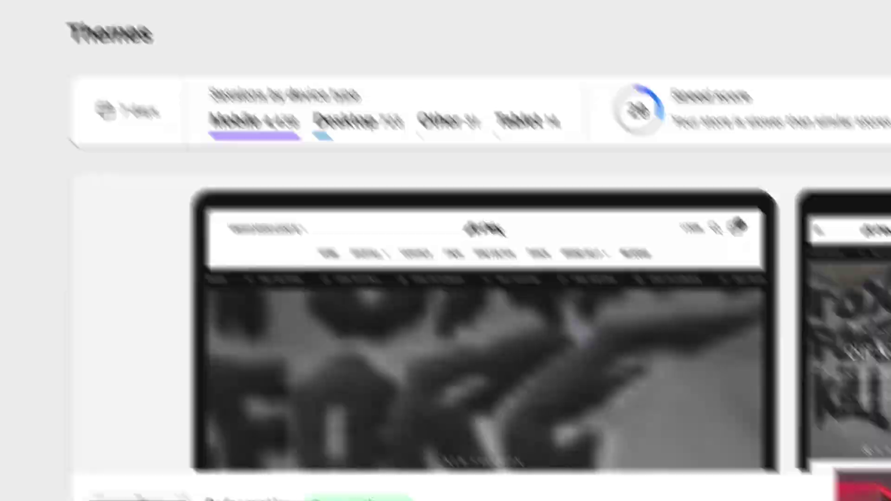